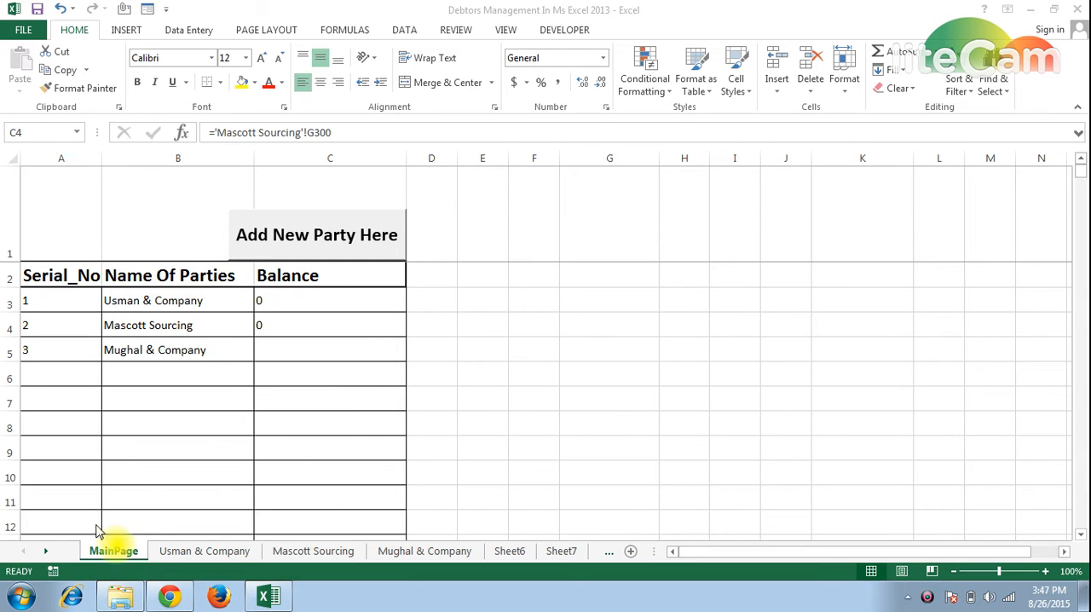
# Look through the MainPage, Usman & Company and Mascott Sourcing sheets, finishing on the Usman & Company ledger.
pyautogui.click(107, 554)
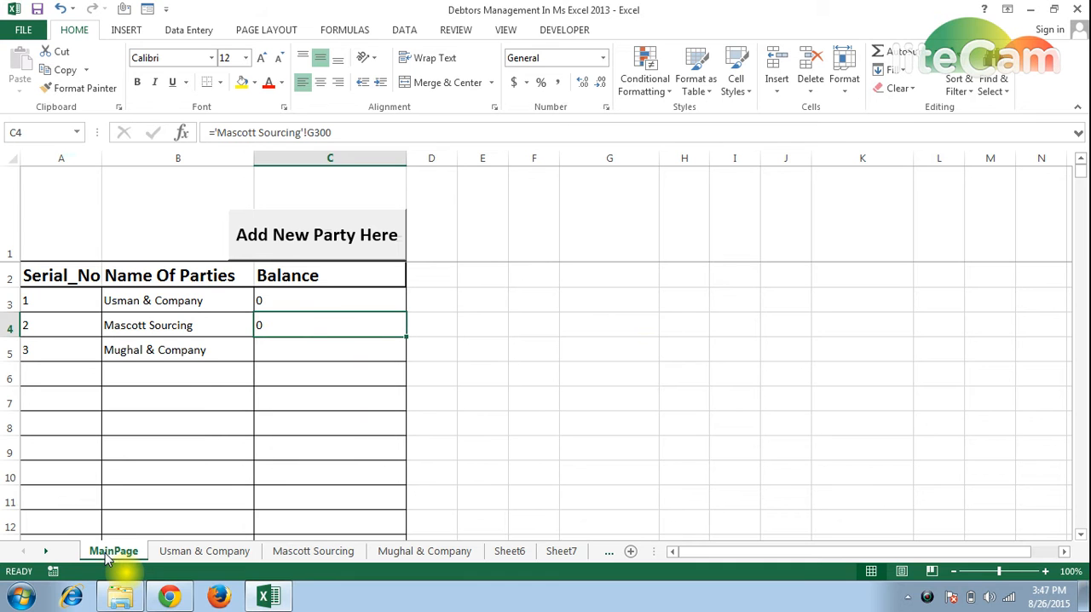
pyautogui.click(187, 555)
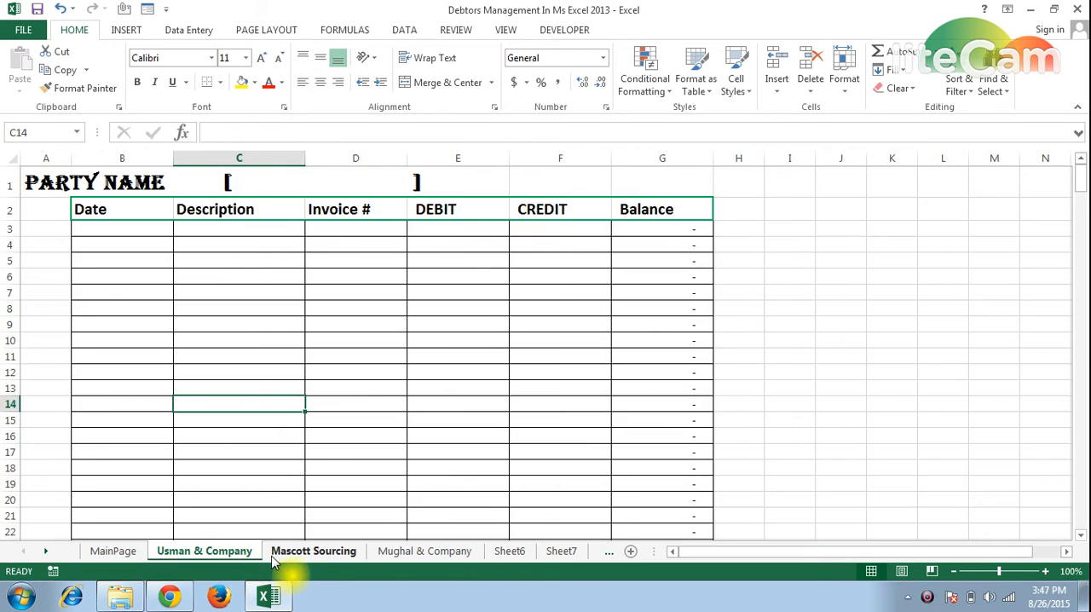
pyautogui.click(283, 555)
pyautogui.click(207, 555)
pyautogui.hotkey('ctrl', 'pageup')
pyautogui.click(173, 554)
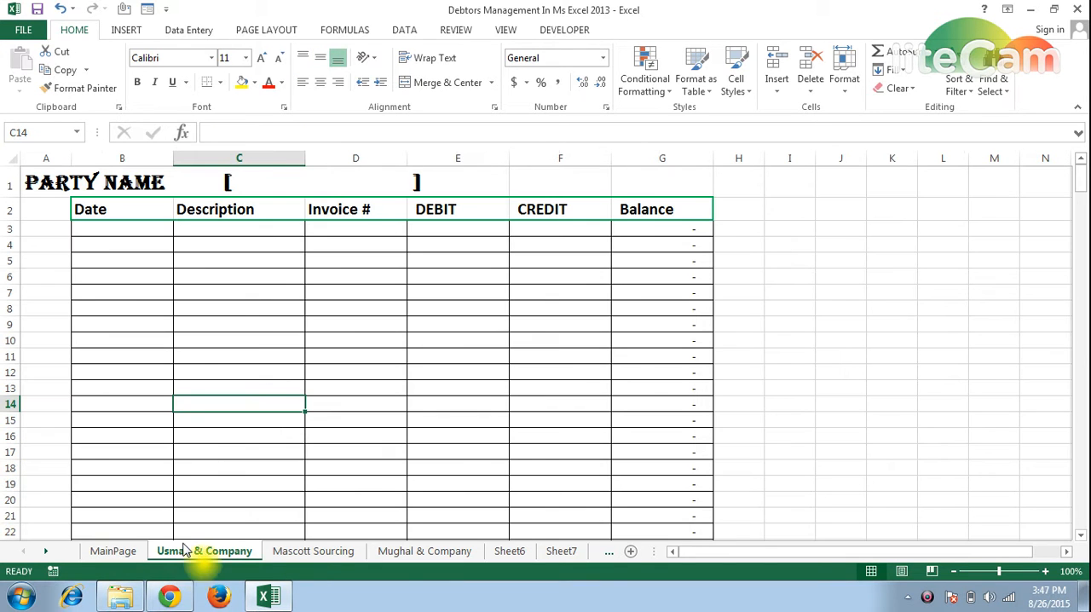
pyautogui.click(119, 232)
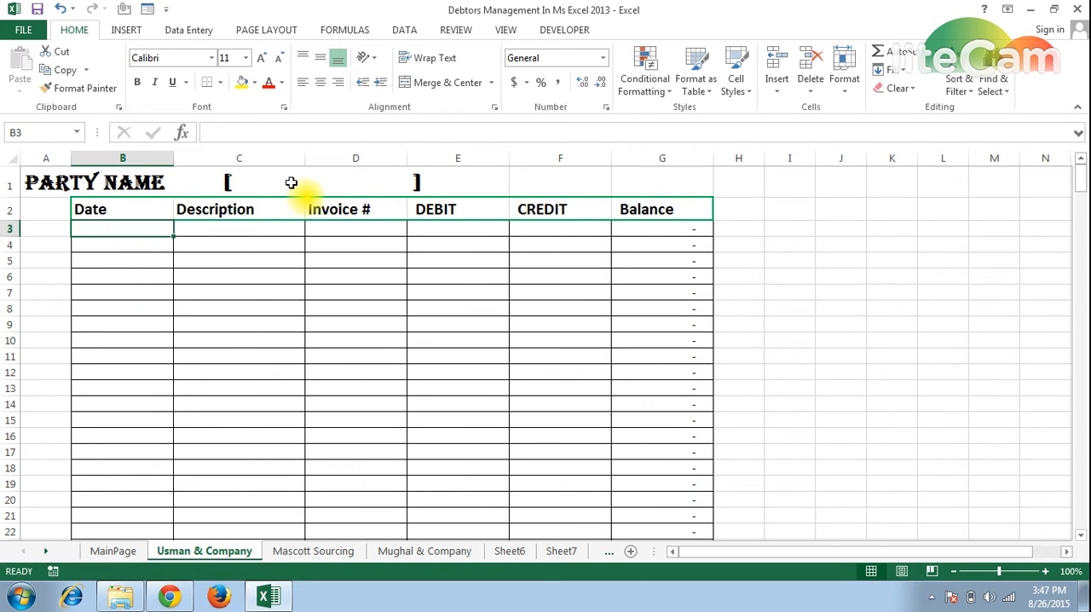
# Insert "Usman & companay" after the opening bracket of the party name heading in cell A1.
pyautogui.click(87, 182)
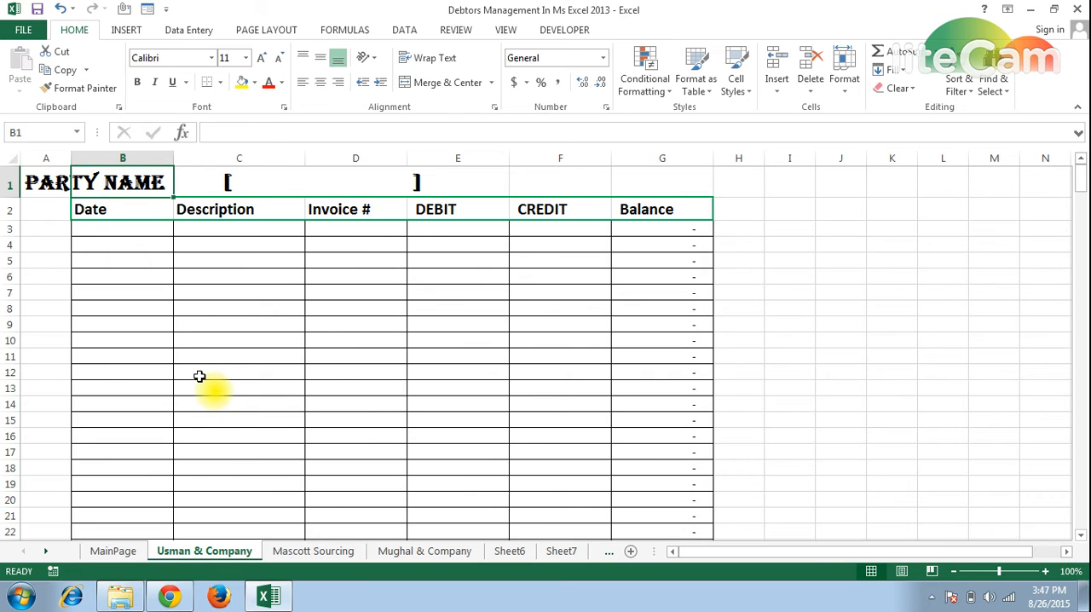
pyautogui.press('Left')
pyautogui.press('F2')
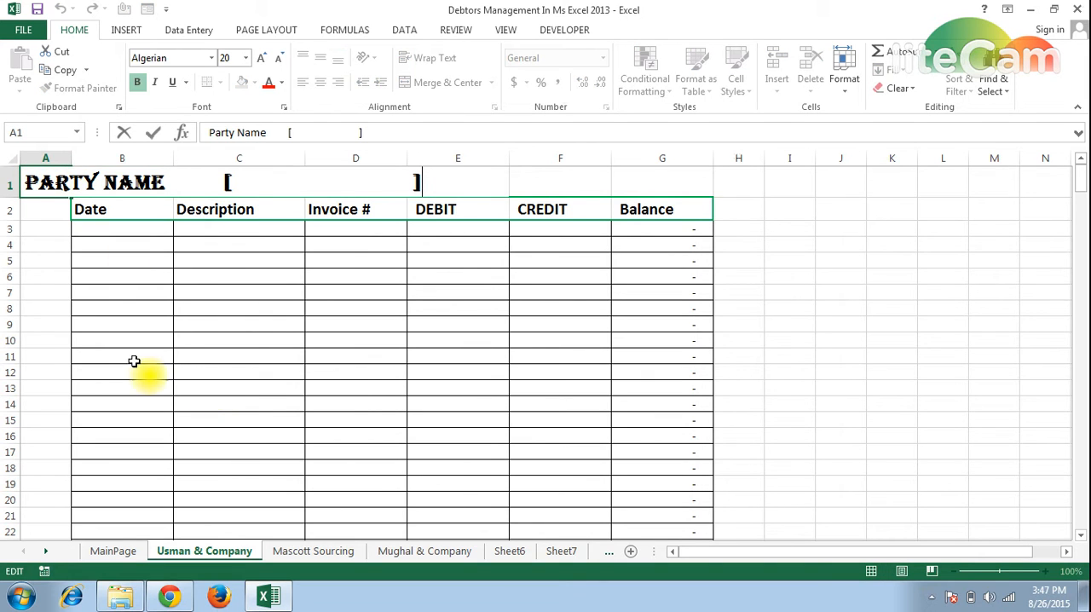
pyautogui.click(235, 181)
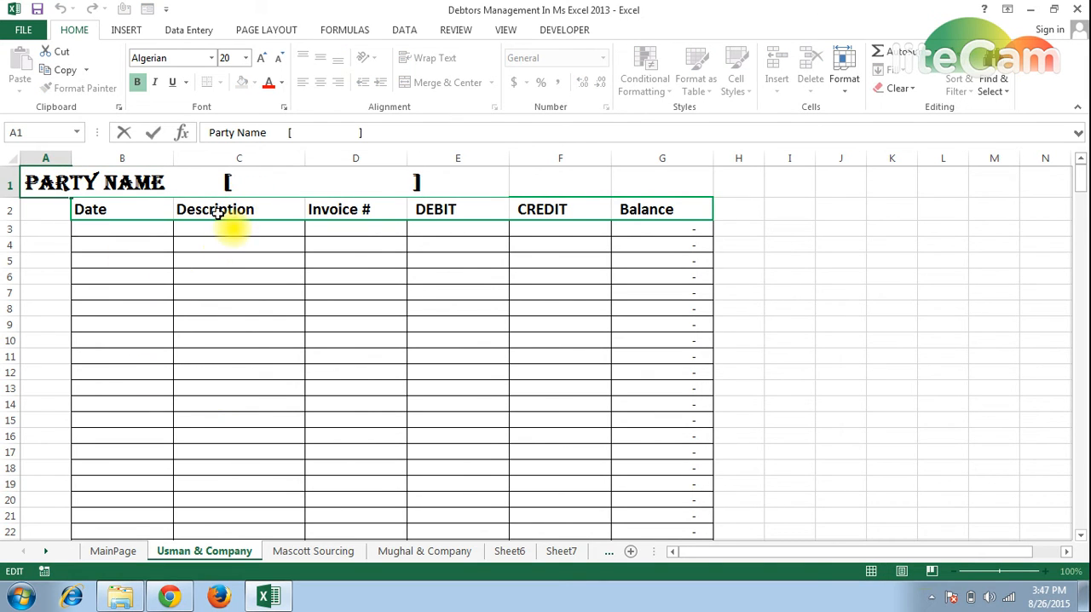
pyautogui.write('Usman')
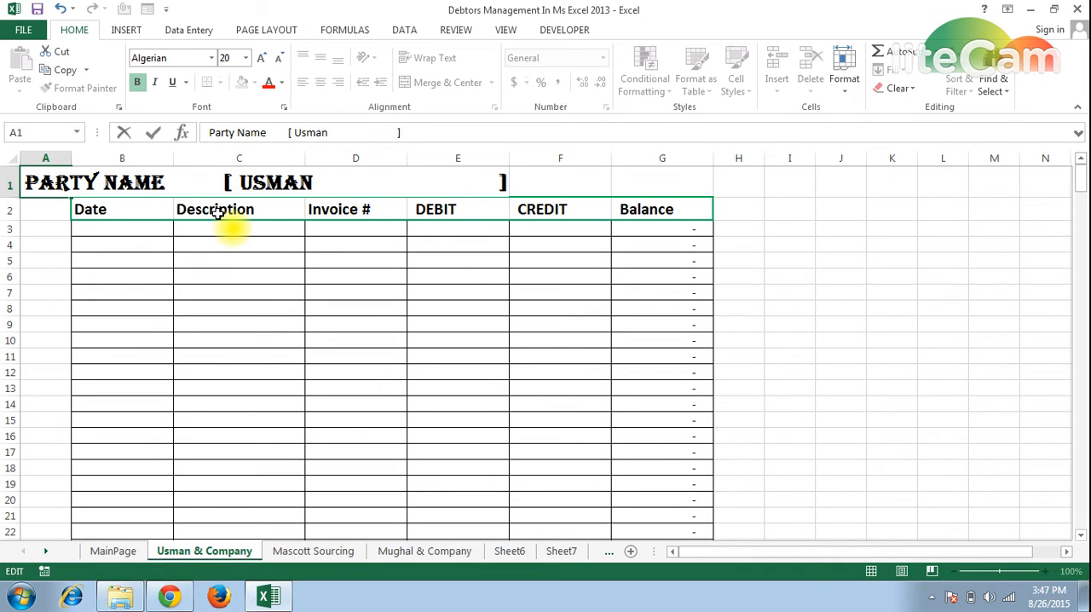
pyautogui.write(' $')
pyautogui.press('BackSpace')
pyautogui.press('BackSpace')
pyautogui.write('& comp')
pyautogui.write('anay')
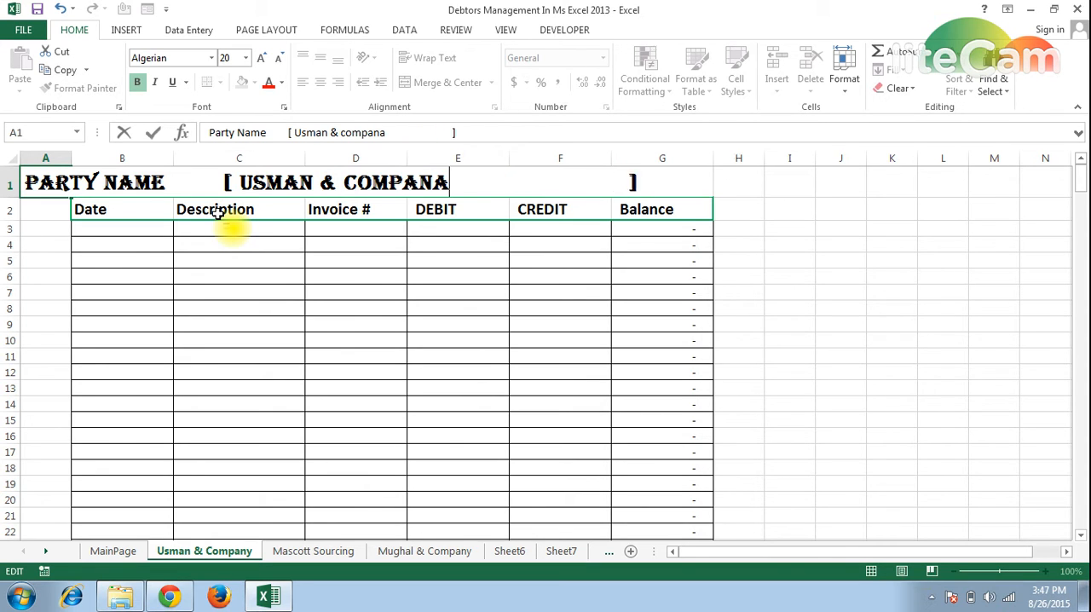
# Remove the surplus spaces before the closing bracket of the party name heading and commit the cell.
pyautogui.press('Delete')
pyautogui.press('Delete')
pyautogui.press('Delete')
pyautogui.press('Delete')
pyautogui.press('Delete')
pyautogui.press('Delete')
pyautogui.press('Delete')
pyautogui.press('Delete')
pyautogui.press('Delete')
pyautogui.press('Delete')
pyautogui.press('Delete')
pyautogui.press('Delete')
pyautogui.press('Delete')
pyautogui.press('Delete')
pyautogui.press('Delete')
pyautogui.press('Delete')
pyautogui.press('Delete')
pyautogui.press('Delete')
pyautogui.press('Delete')
pyautogui.press('Delete')
pyautogui.press('Delete')
pyautogui.press('Delete')
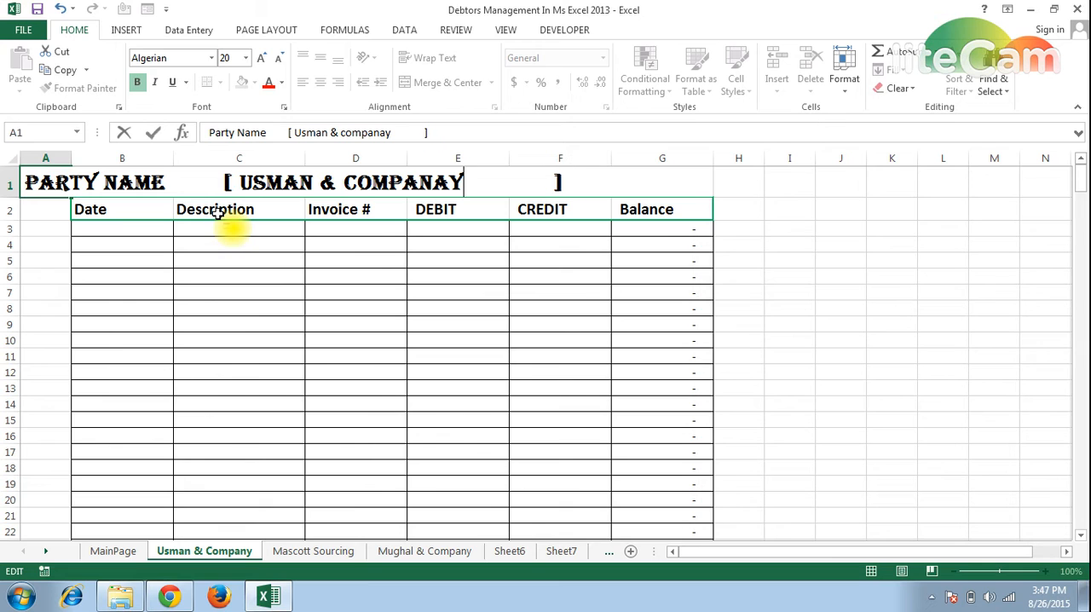
pyautogui.press('Delete')
pyautogui.press('Delete')
pyautogui.press('Delete')
pyautogui.press('Return')
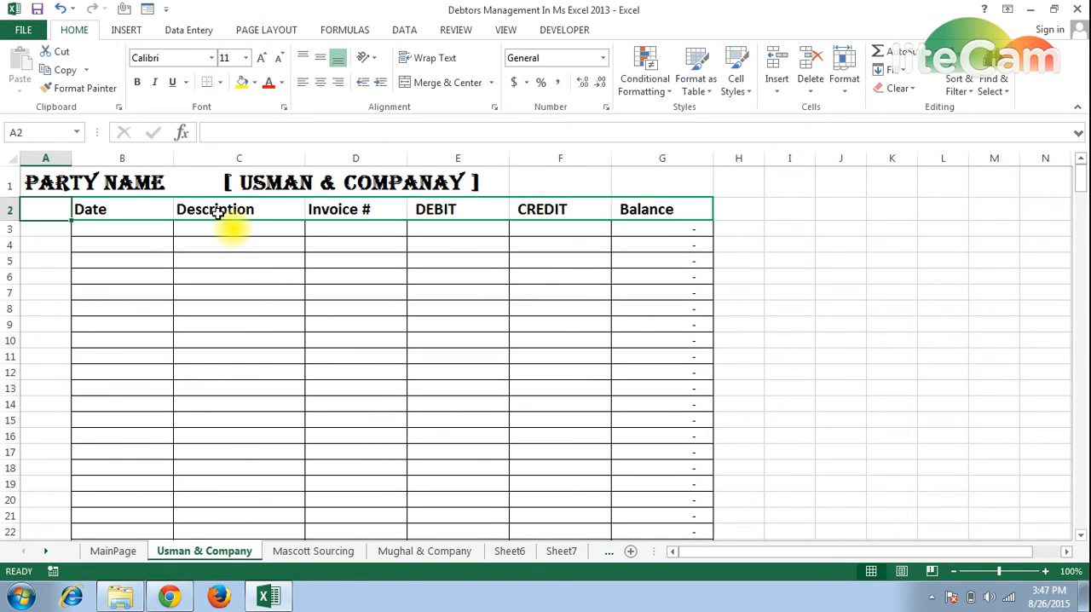
# Try to enter the date 8/25 in cell B3 of the Usman & Company ledger.
pyautogui.press('Right')
pyautogui.press('Down')
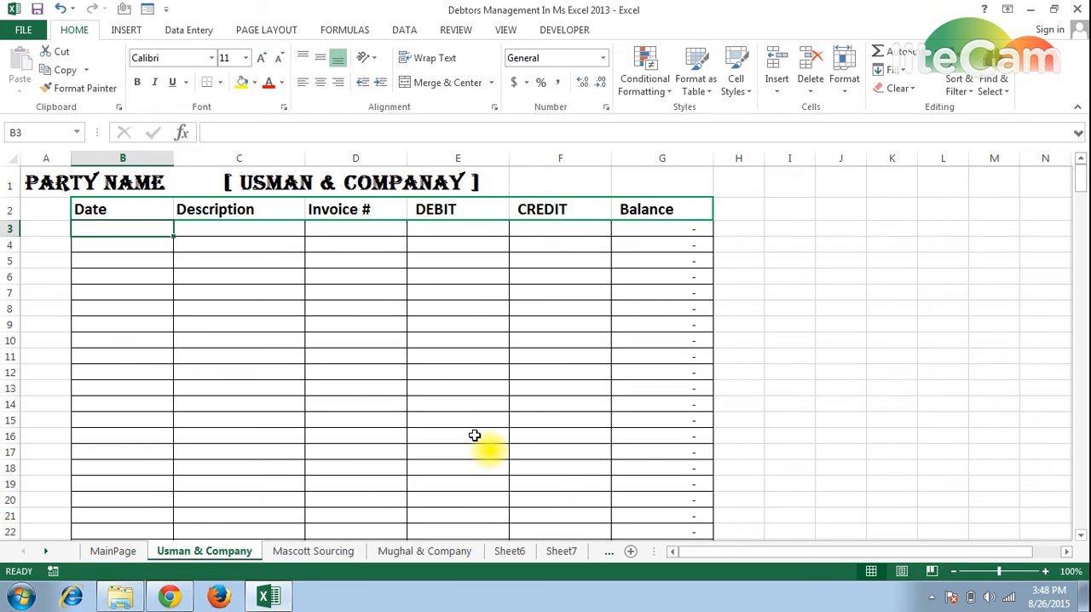
pyautogui.write('8/25')
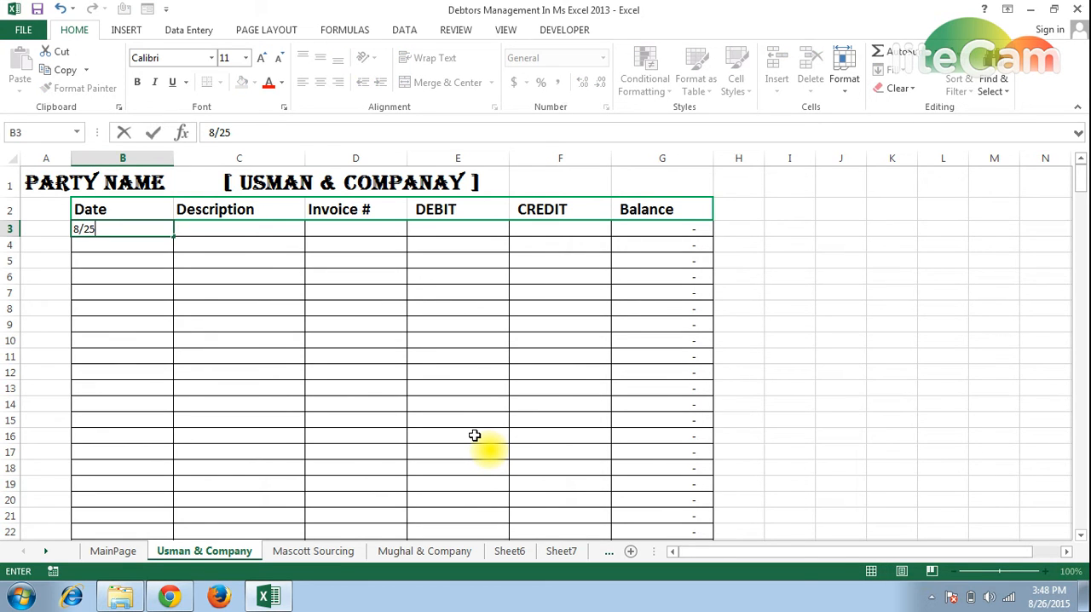
pyautogui.press('Return')
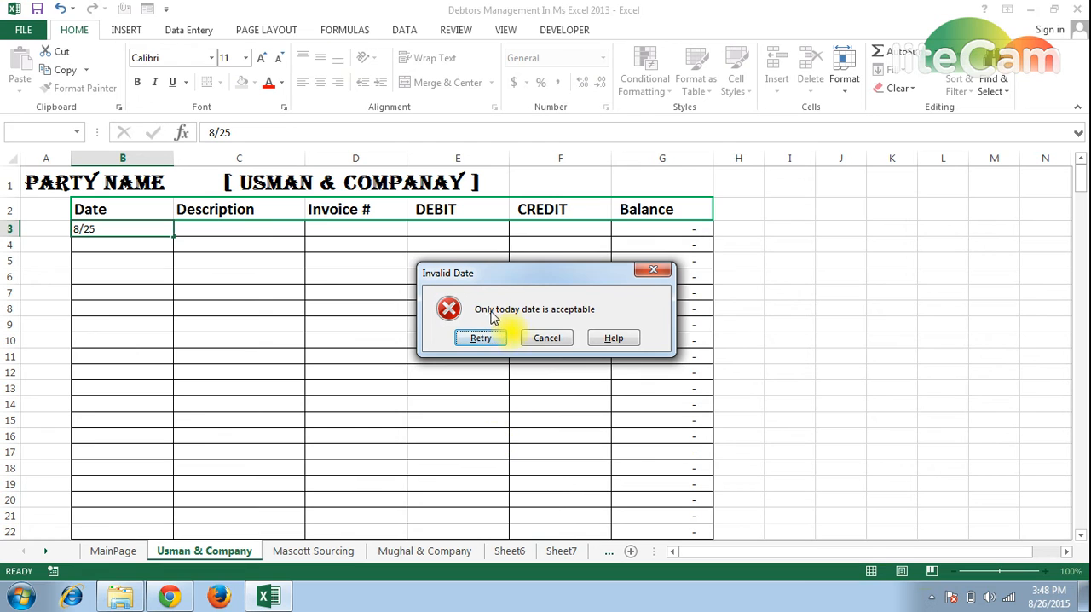
pyautogui.click(554, 339)
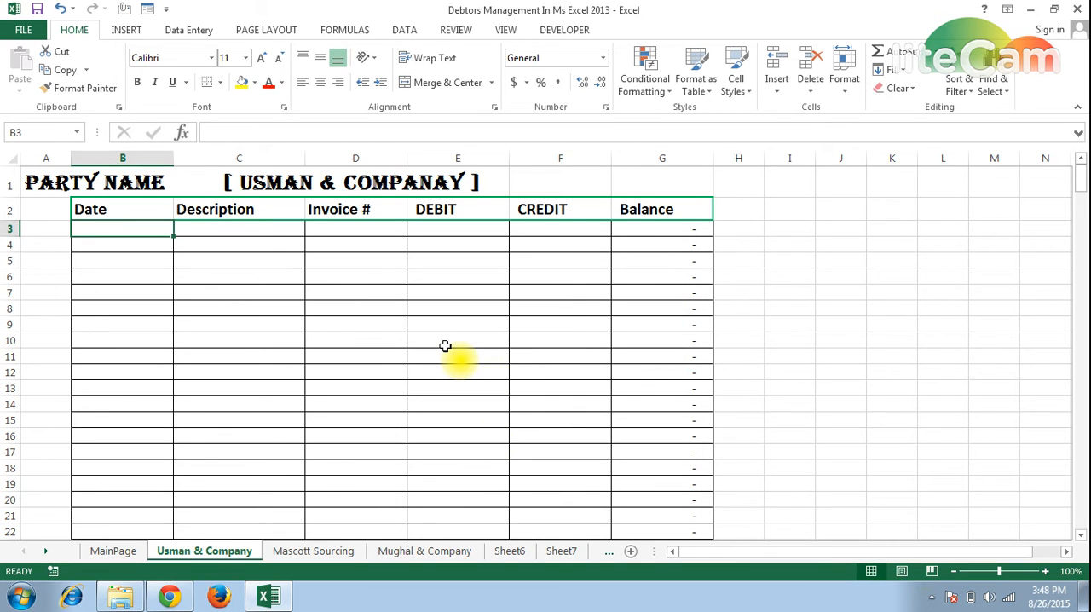
# Enter the date 8/26 in cell B3 and clear that cell again.
pyautogui.write('8')
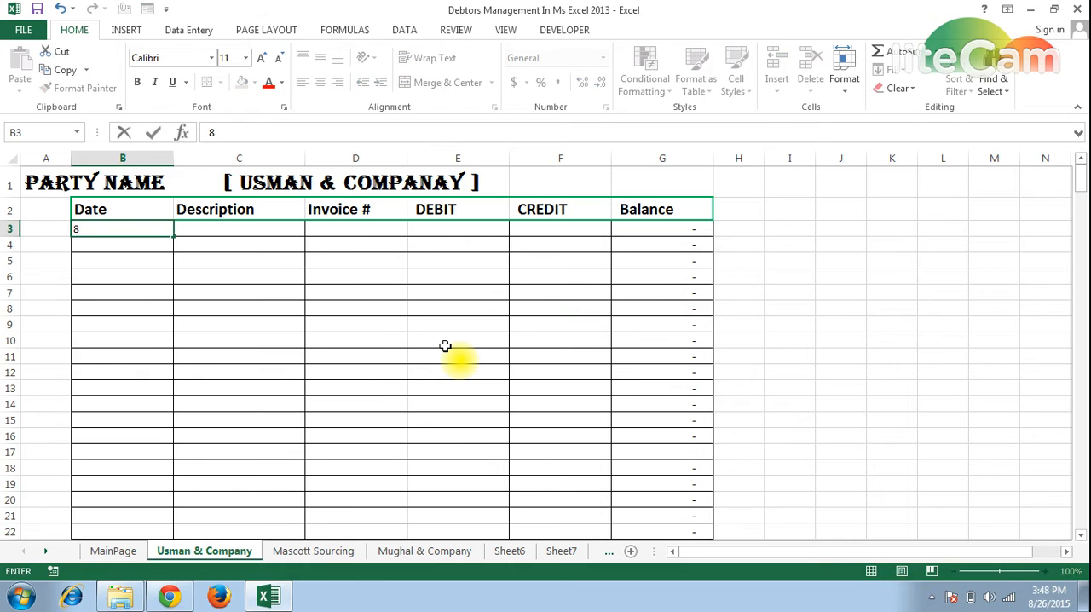
pyautogui.write('/26')
pyautogui.press('Return')
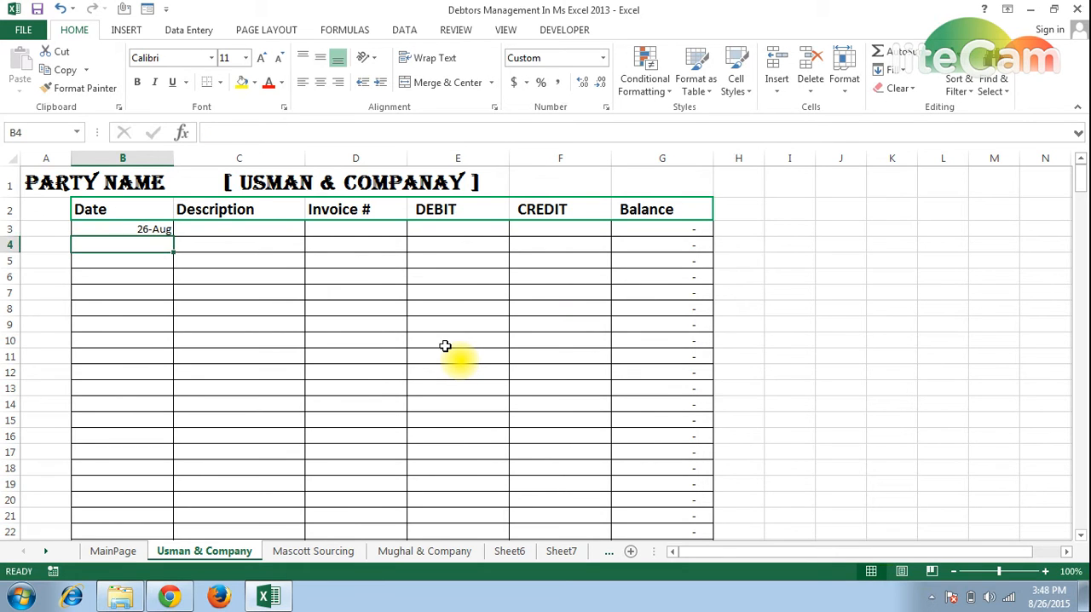
pyautogui.press('Up')
pyautogui.press('Right')
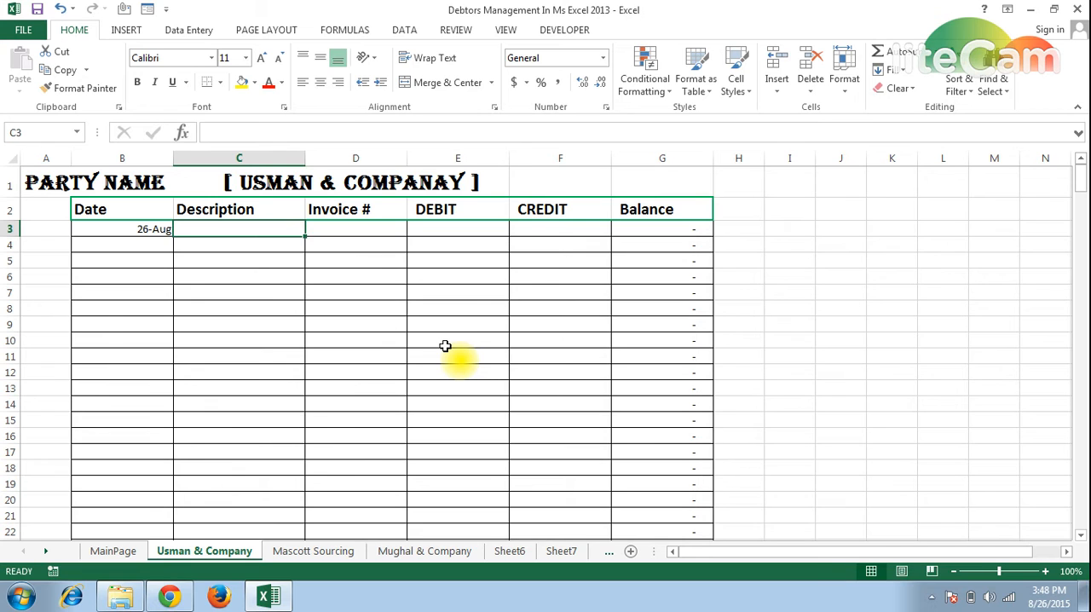
pyautogui.press('Left')
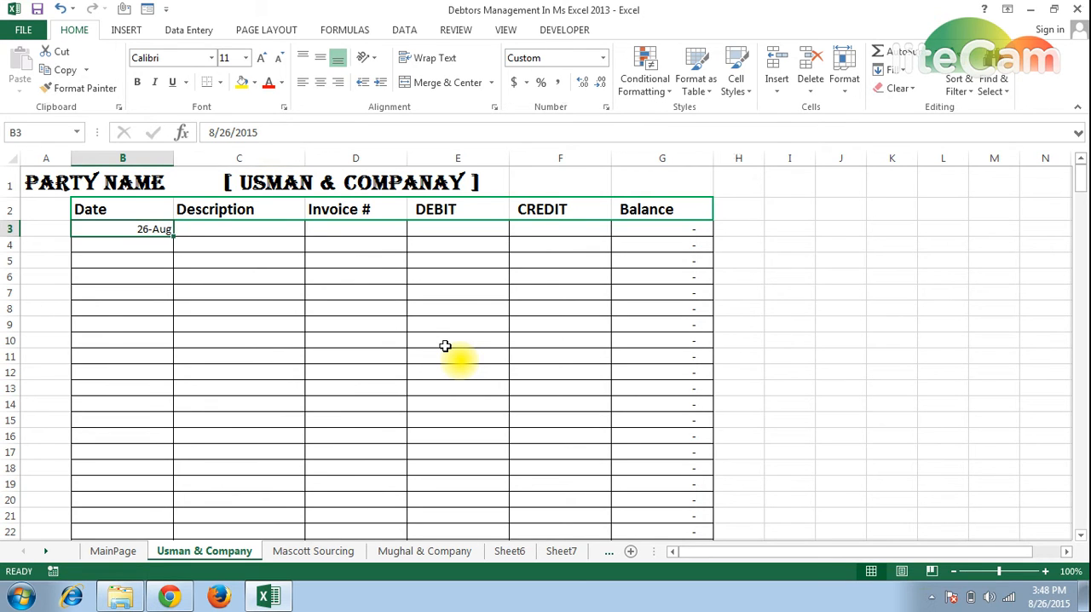
pyautogui.press('Delete')
# Start a ledger entry in row 4 with the date 8/26 and the description "Invoice".
pyautogui.press('Down')
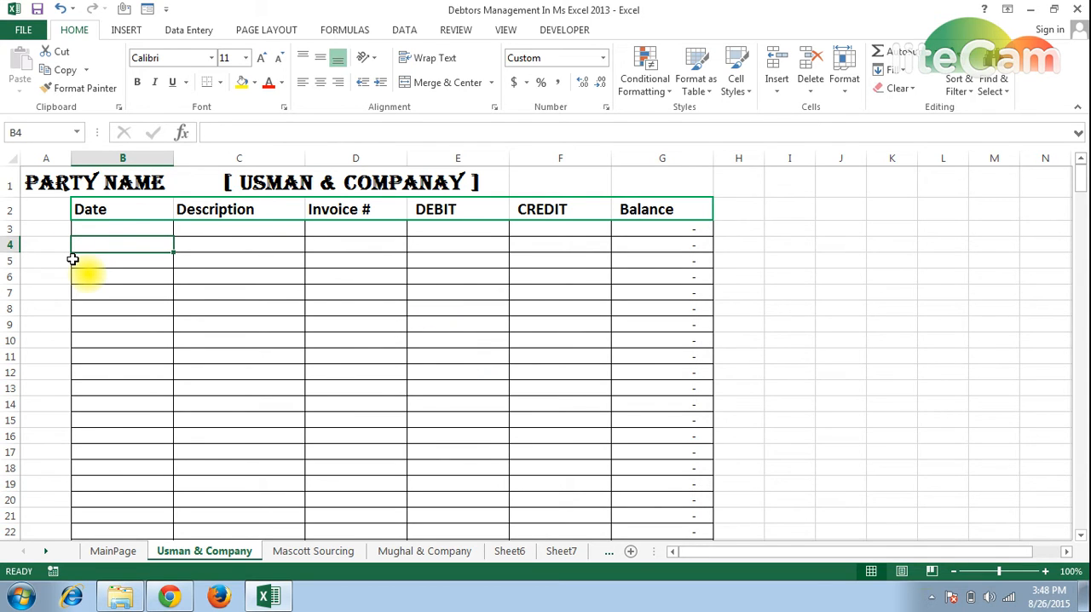
pyautogui.write('8')
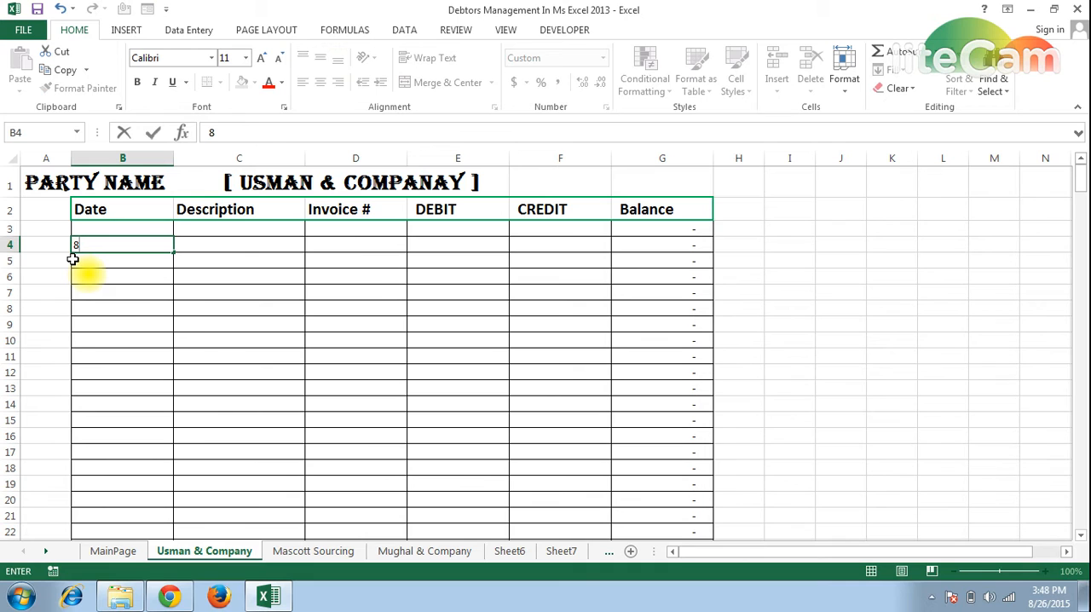
pyautogui.write('/26')
pyautogui.press('Return')
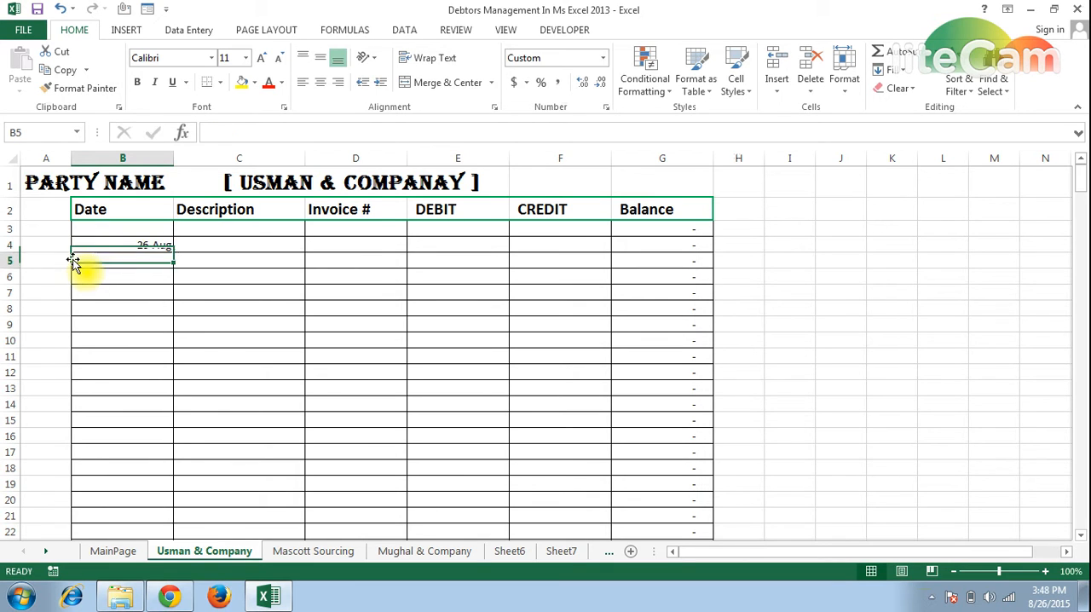
pyautogui.press('Up')
pyautogui.press('Right')
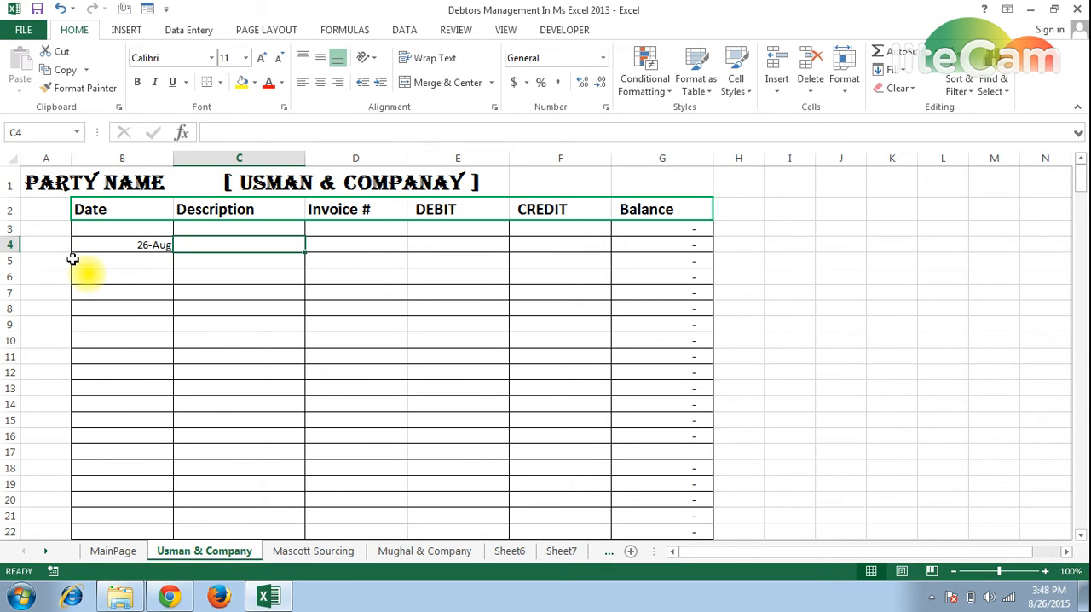
pyautogui.write('Invoice')
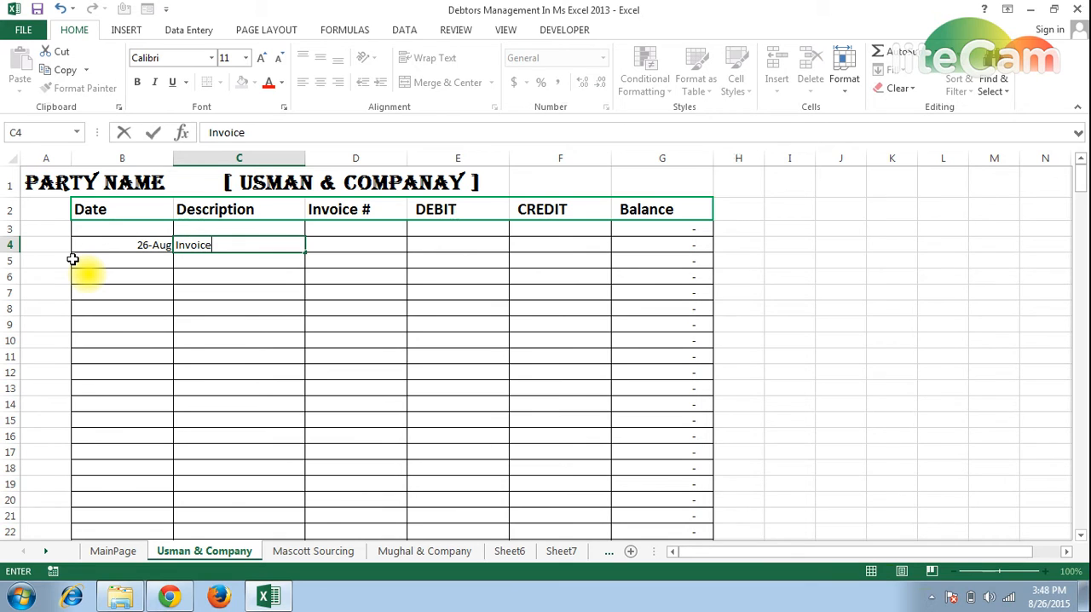
pyautogui.hotkey('ctrl', 'Return')
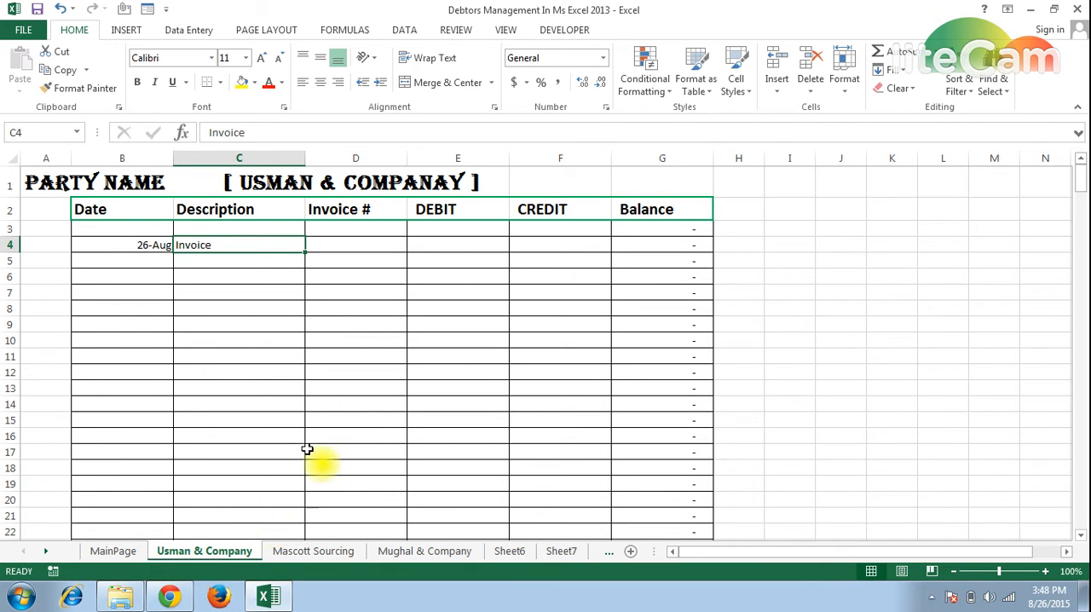
# Complete the row 4 entry with invoice number 1 and a debit of 10000.
pyautogui.click(326, 247)
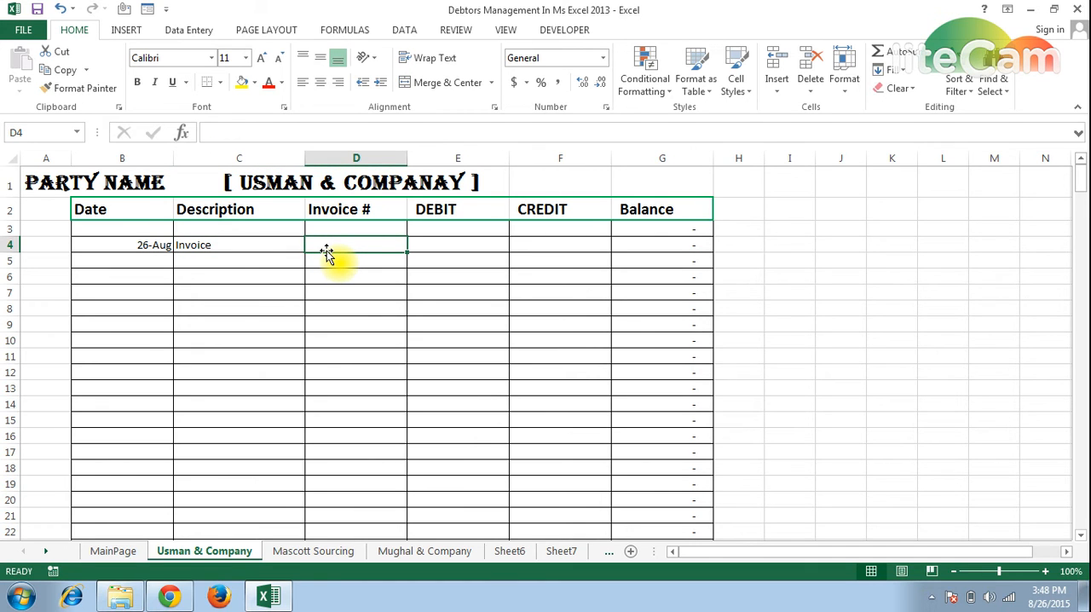
pyautogui.write('1')
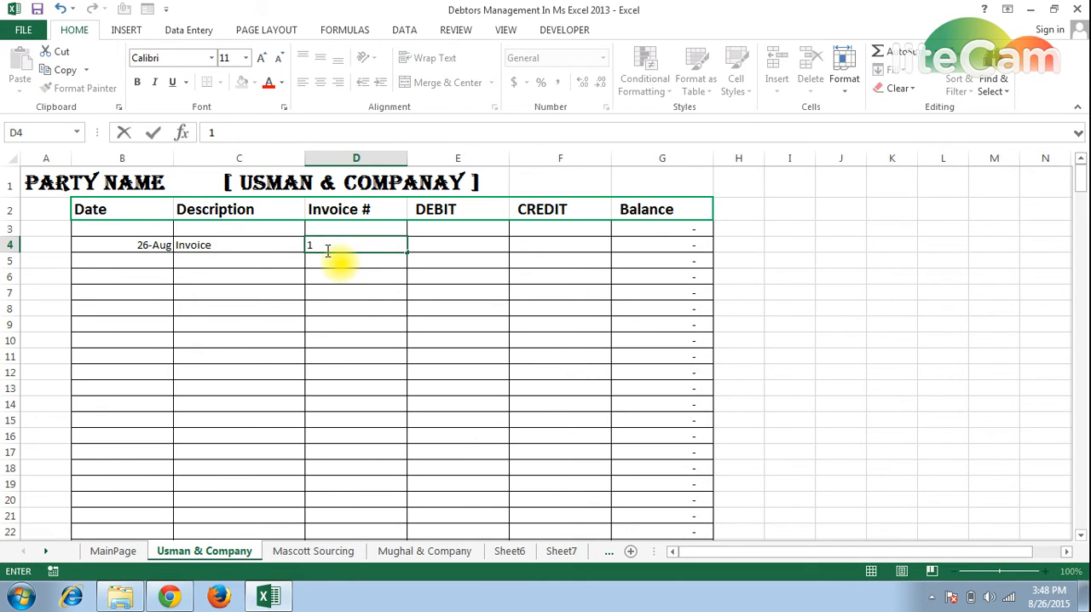
pyautogui.hotkey('ctrl', 'Return')
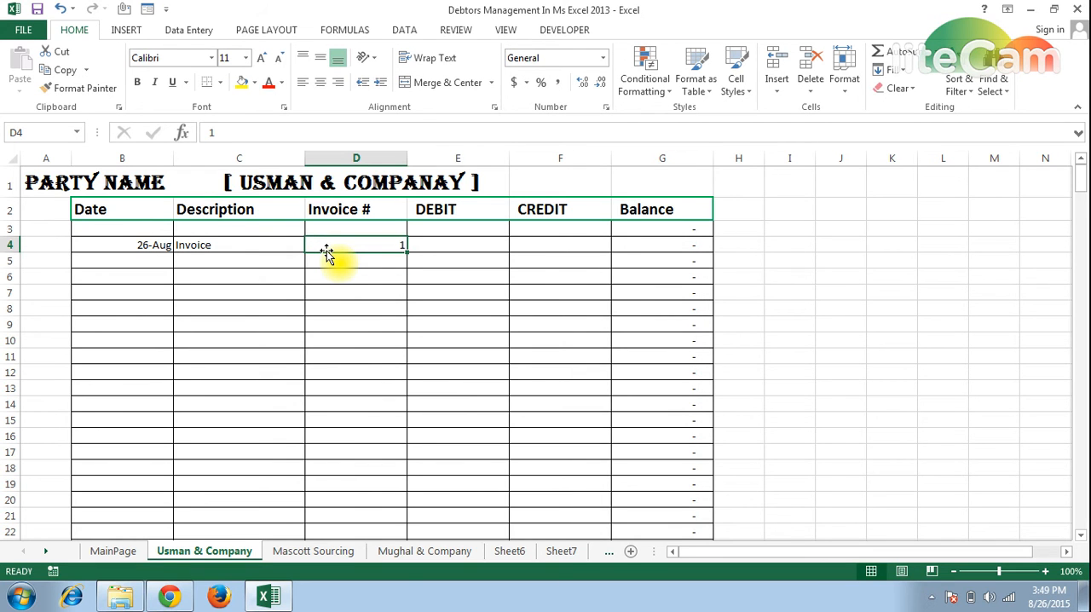
pyautogui.press('Tab')
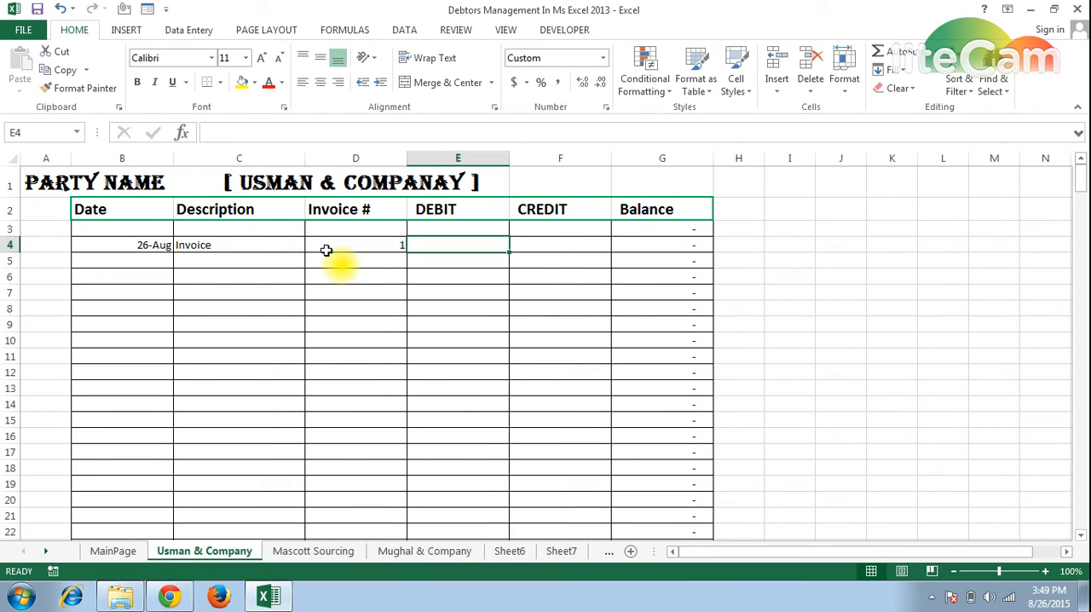
pyautogui.write('10000')
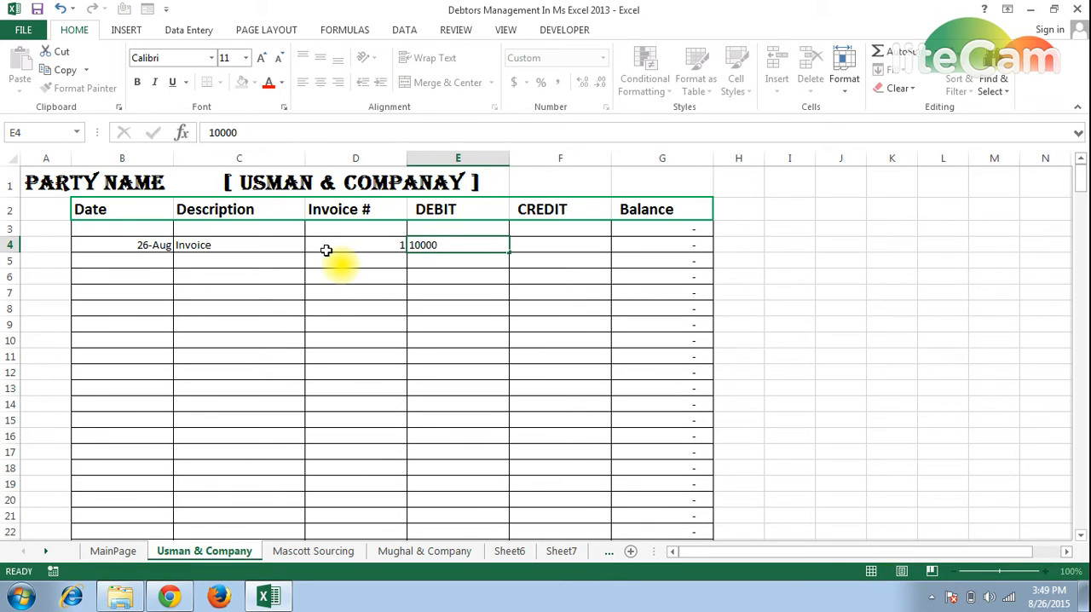
pyautogui.hotkey('ctrl', 'Return')
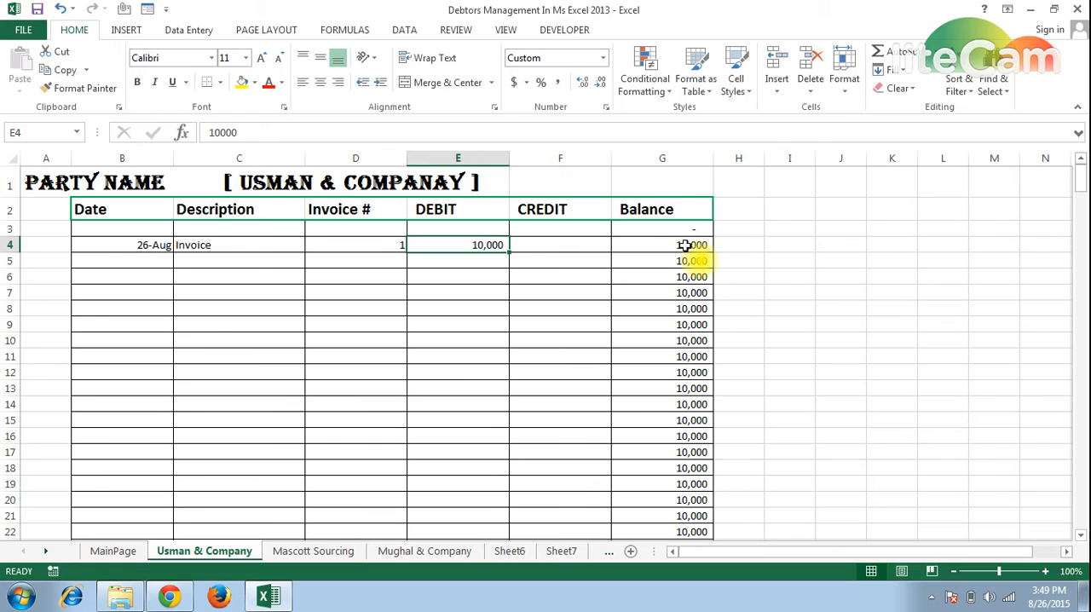
# Copy the date from cell B4 into B5 and select the description cell of row 5.
pyautogui.press('Down')
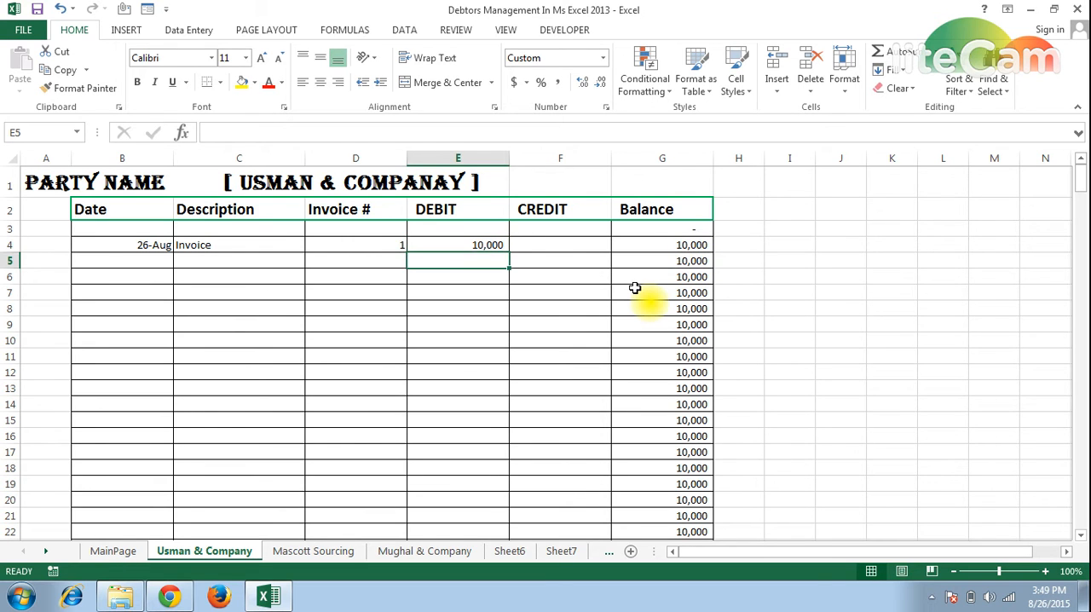
pyautogui.press('Left')
pyautogui.press('Left')
pyautogui.press('Left')
pyautogui.press('Left')
pyautogui.press('Up')
pyautogui.press('Right')
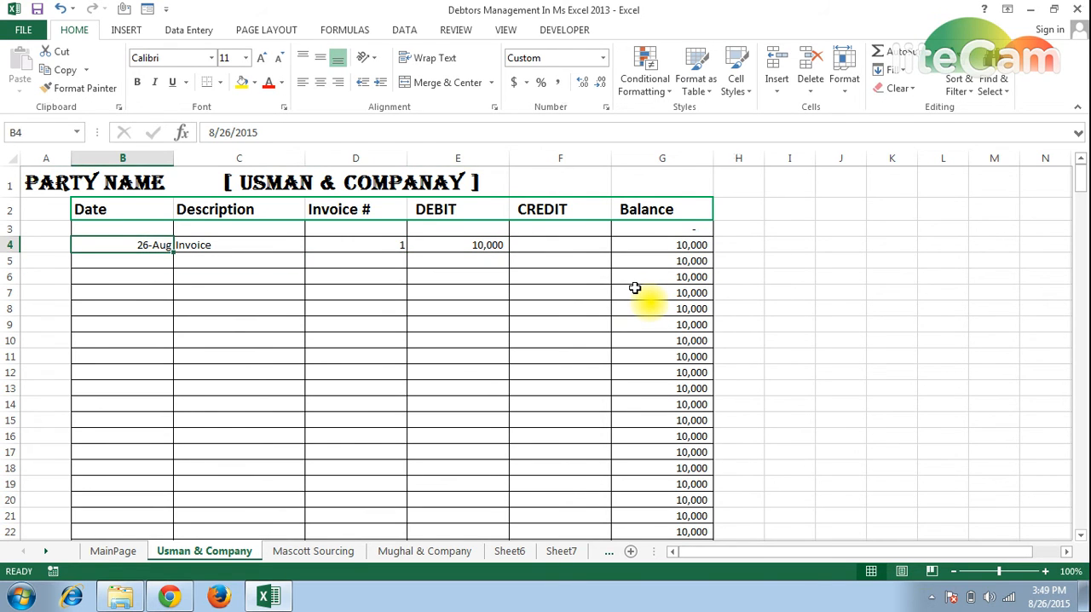
pyautogui.hotkey('ctrl', 'c')
pyautogui.hotkey('shift', 'Down')
pyautogui.hotkey('ctrl', 'v')
pyautogui.press('Down')
pyautogui.press('Right')
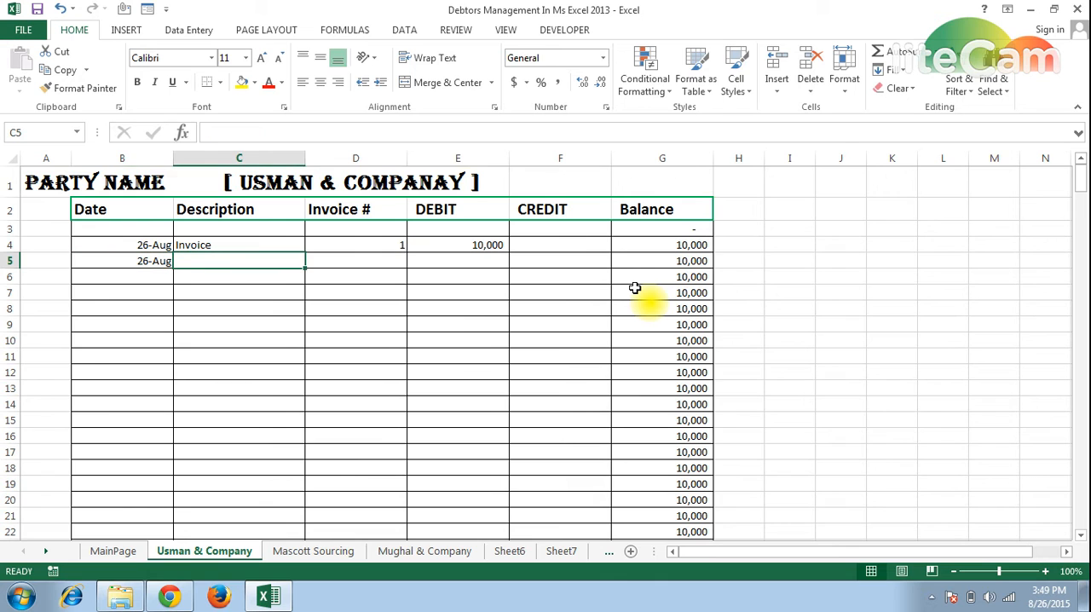
# Complete the row 5 entry with the description "Payment" and a credit of 8000, and select its balance cell.
pyautogui.write('Payment')
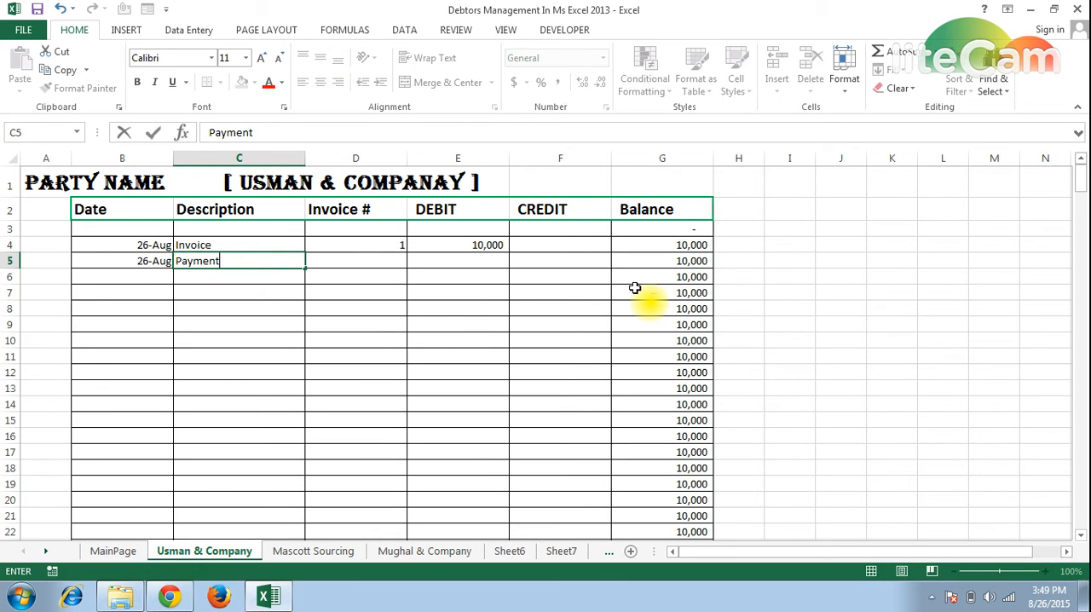
pyautogui.press('Right')
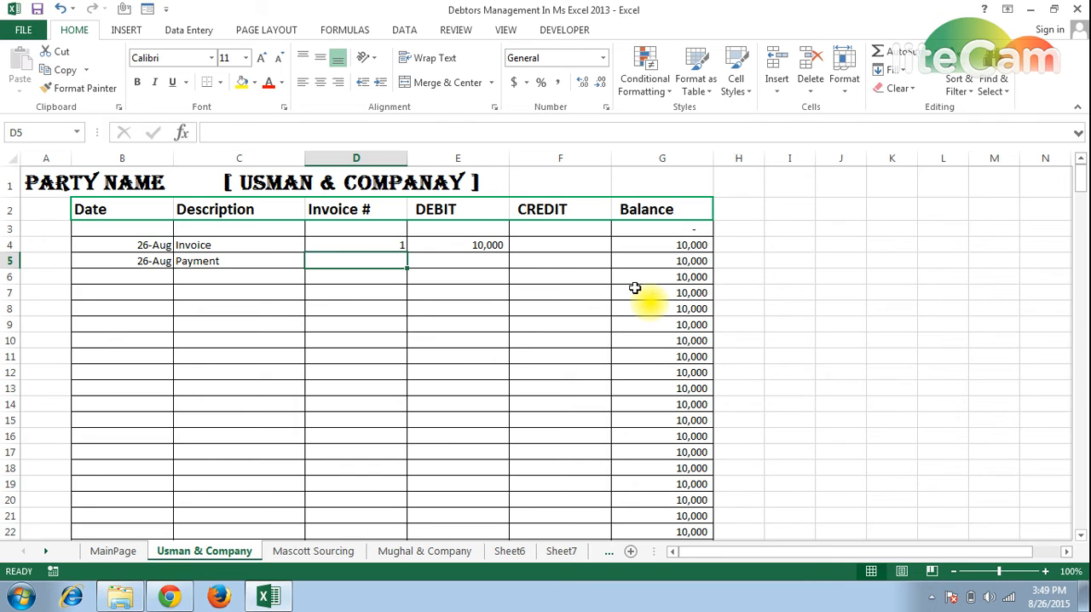
pyautogui.press('Right')
pyautogui.press('Right')
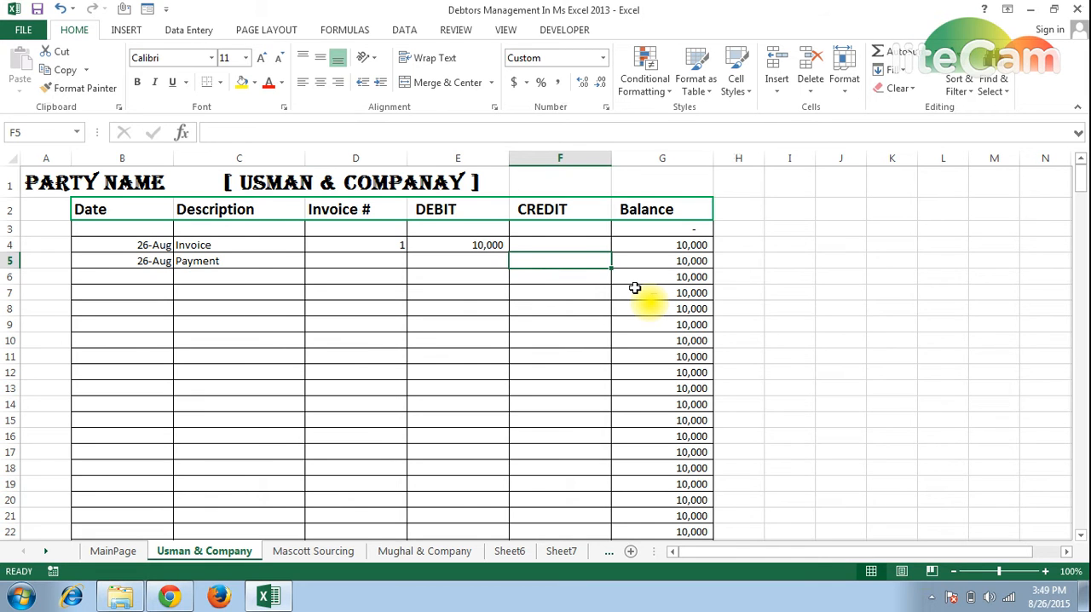
pyautogui.write('8000')
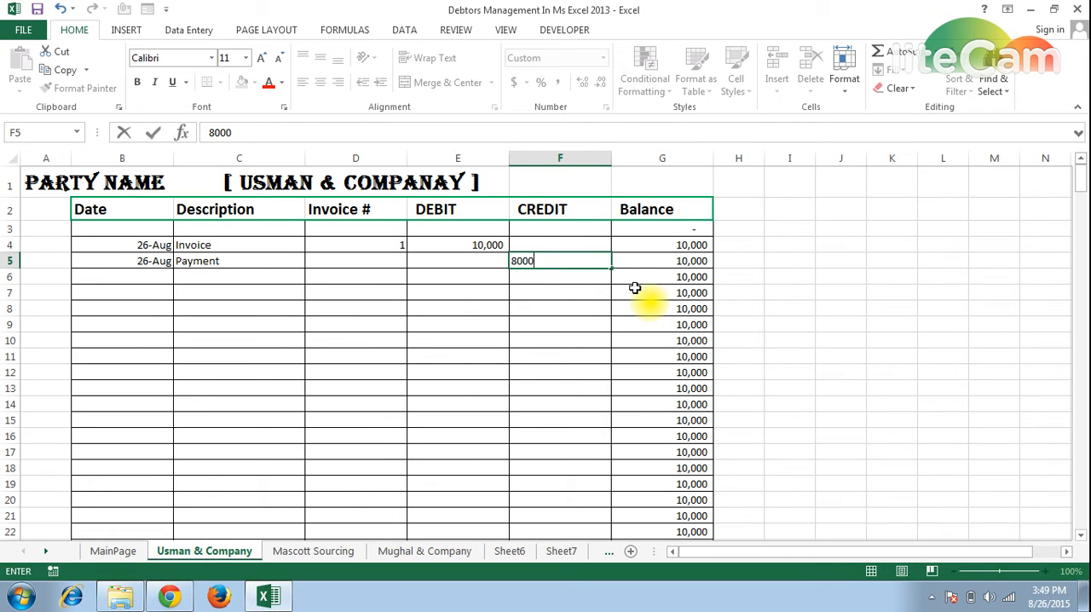
pyautogui.press('Return')
pyautogui.press('Up')
pyautogui.press('Right')
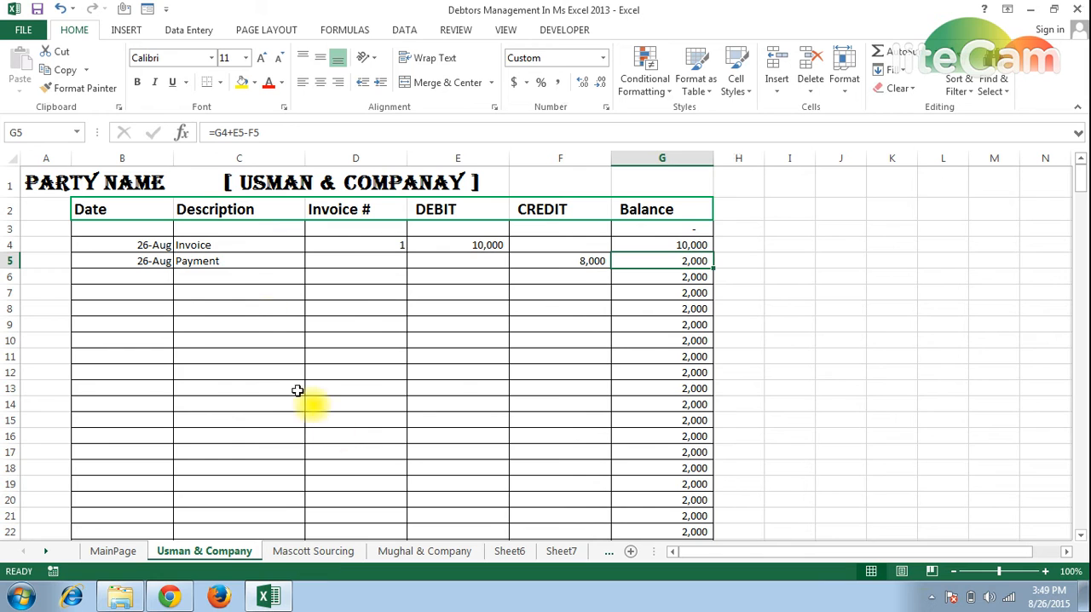
# On the Mascott Sourcing sheet, start a row 4 entry with the date 8/26 and the description "Invoice".
pyautogui.click(312, 555)
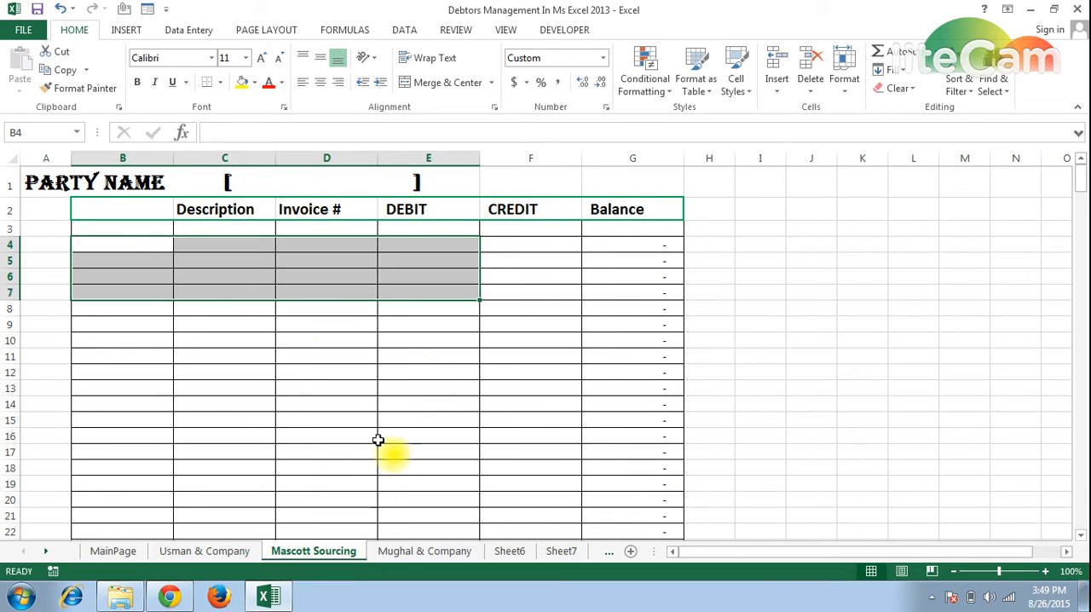
pyautogui.click(111, 265)
pyautogui.press('Up')
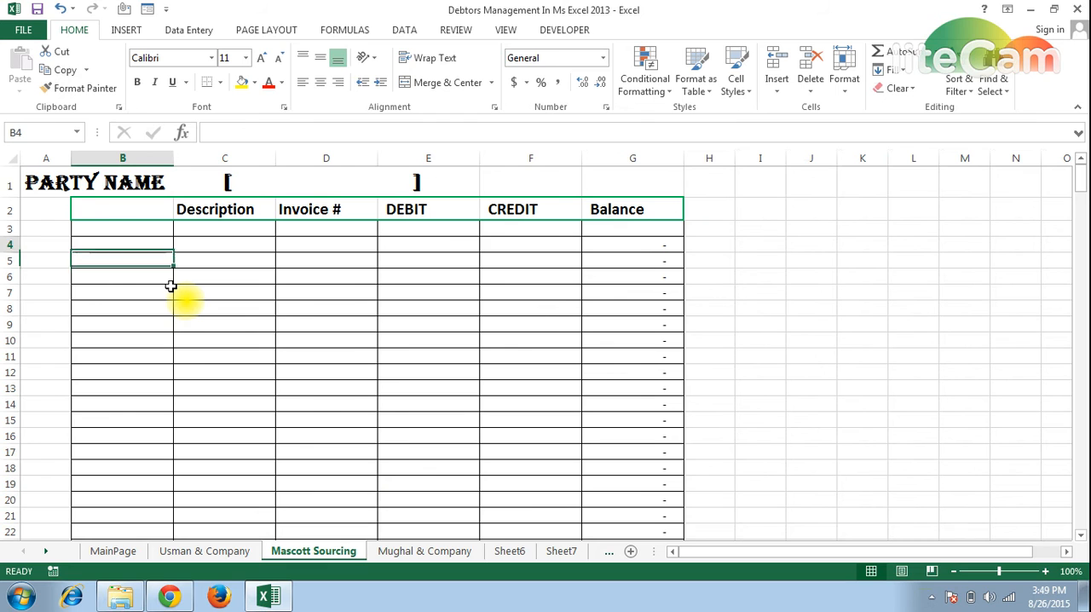
pyautogui.press('Up')
pyautogui.press('Down')
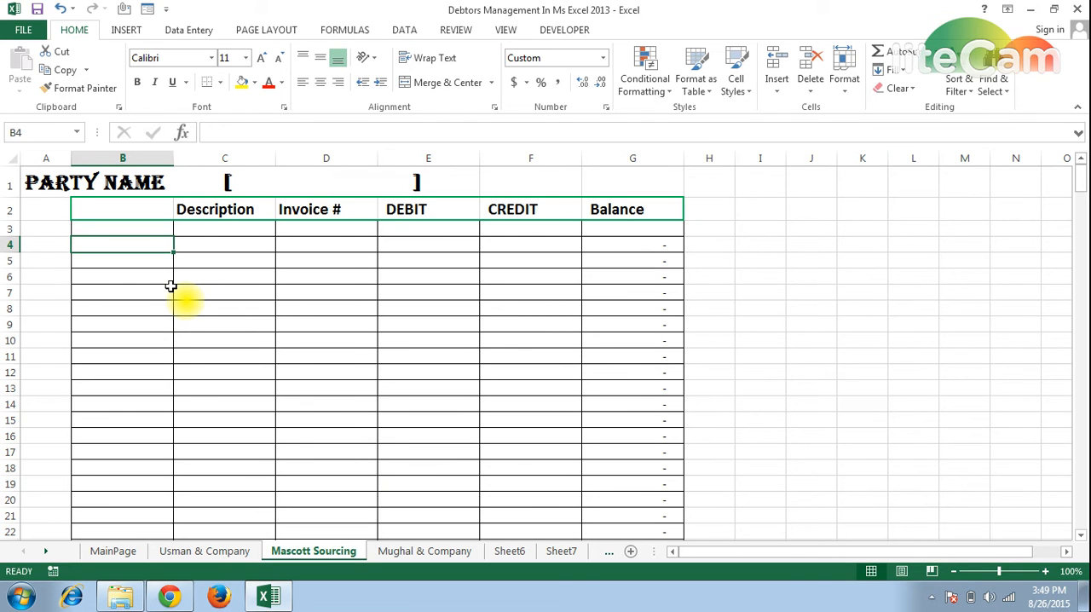
pyautogui.write('8')
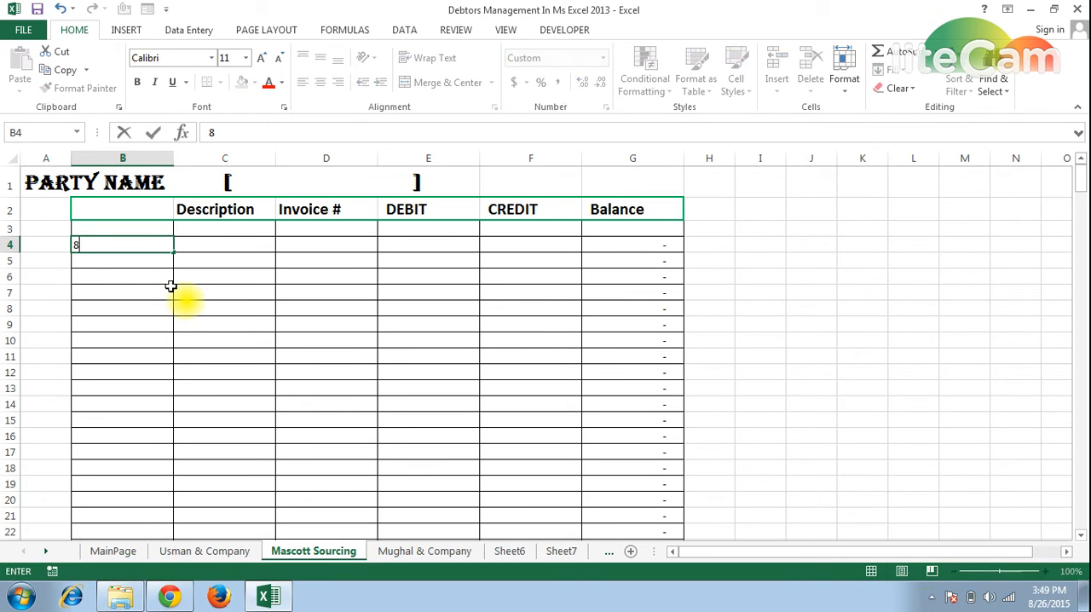
pyautogui.write('/26')
pyautogui.press('Tab')
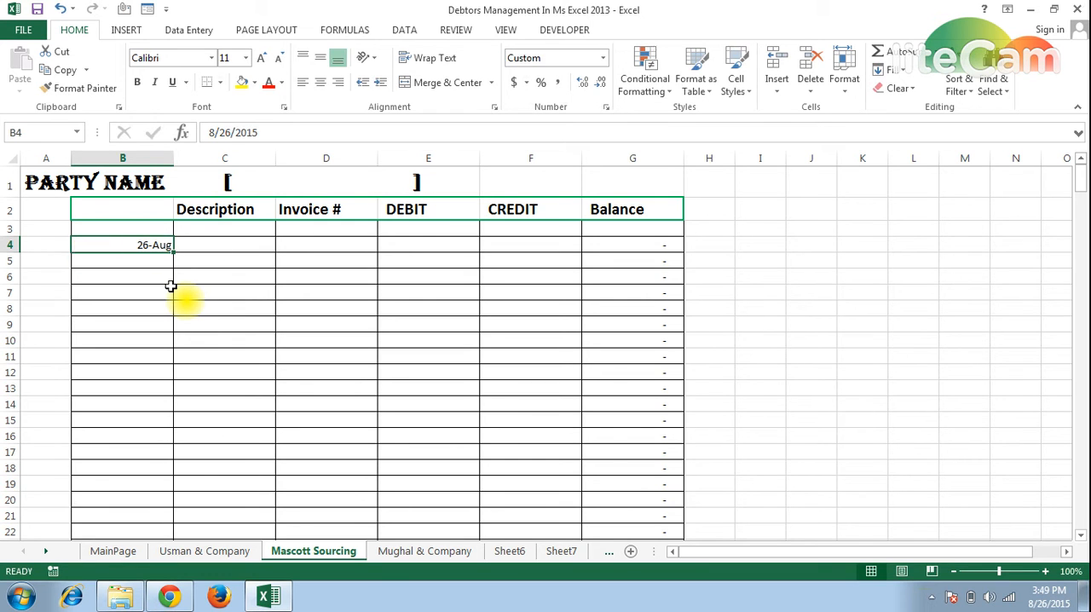
pyautogui.write('Invoice')
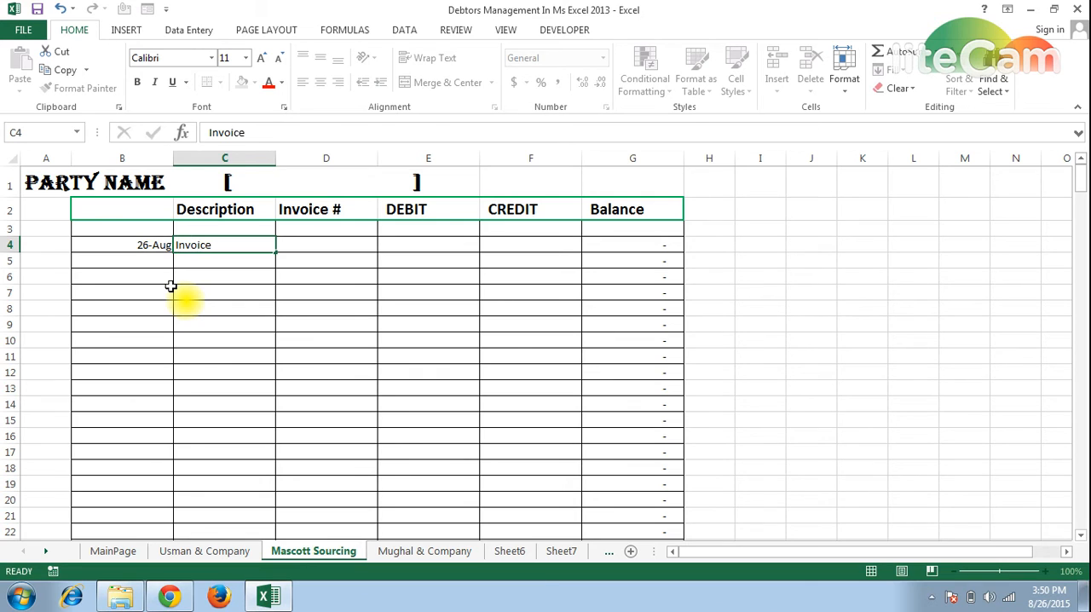
pyautogui.press('Tab')
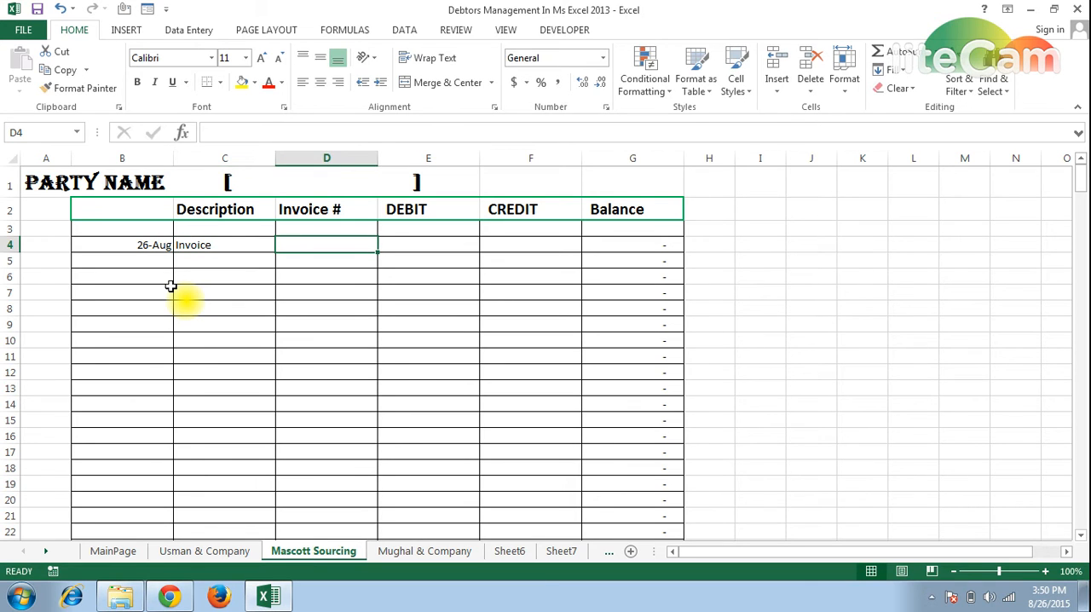
# Complete the Mascott Sourcing invoice entry in row 4 with invoice number 1 and a debit of 50000.
pyautogui.write('1')
pyautogui.press('Tab')
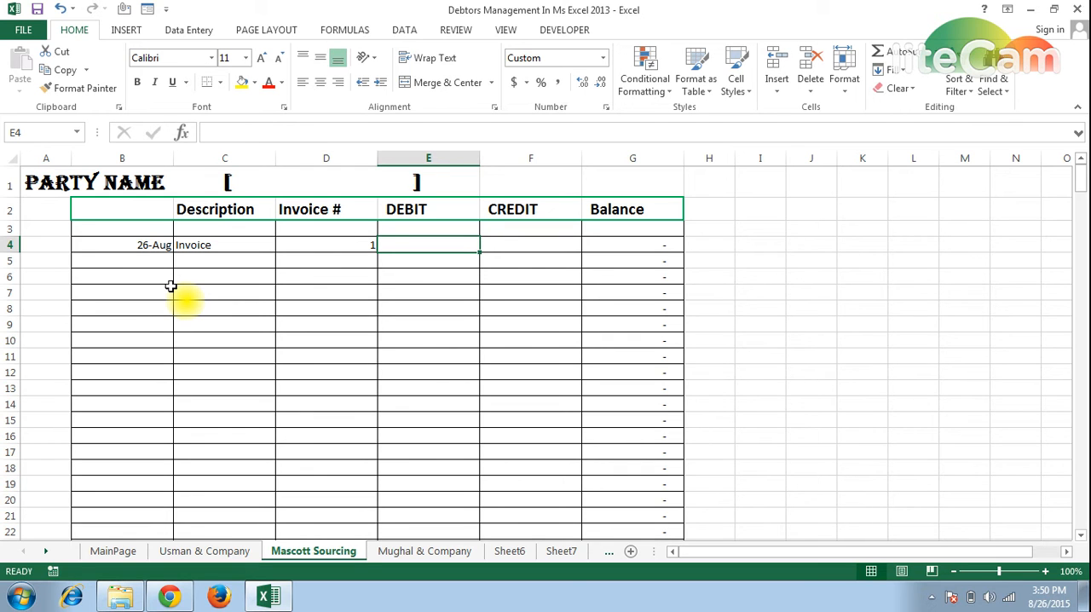
pyautogui.write('50000')
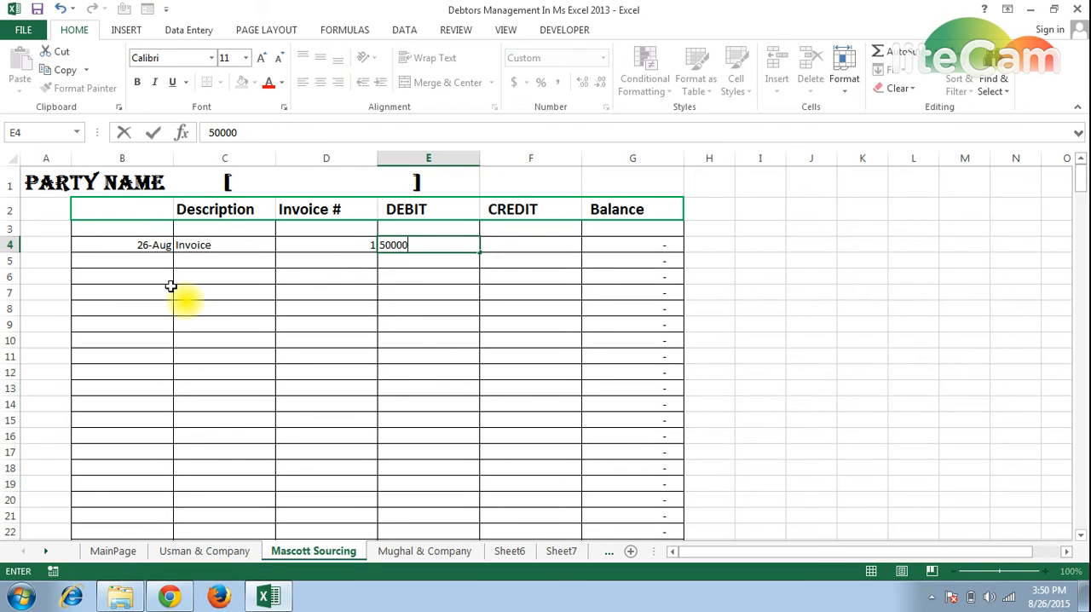
pyautogui.press('Return')
pyautogui.press('Up')
pyautogui.press('Right')
# Copy the date from B4 into B5 on the Mascott Sourcing sheet and select description cell C5.
pyautogui.press('Down')
pyautogui.press('Left')
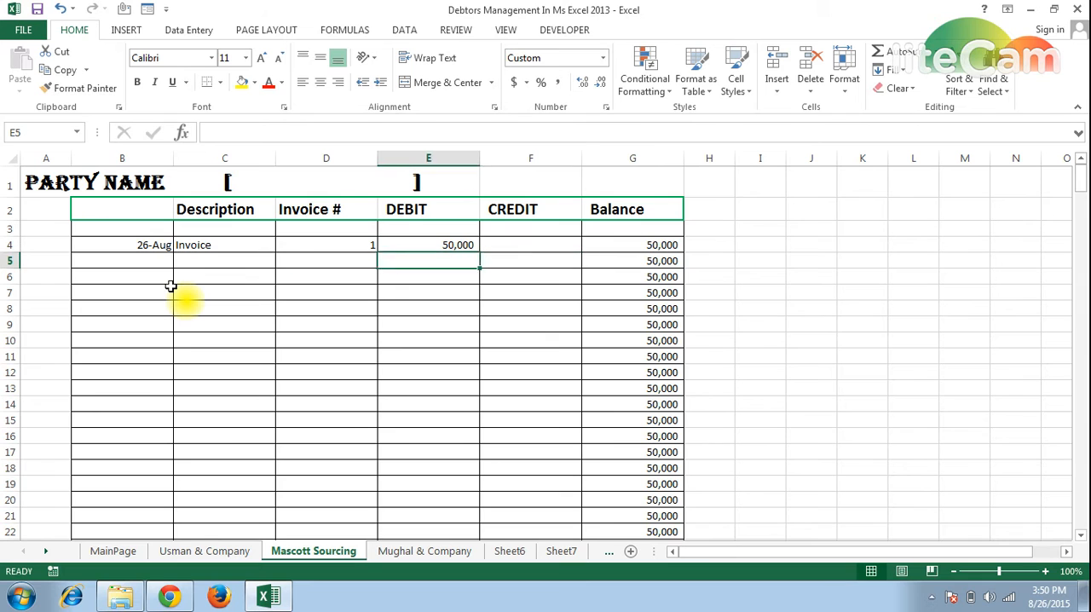
pyautogui.press('Left')
pyautogui.press('Left')
pyautogui.press('Left')
pyautogui.press('Up')
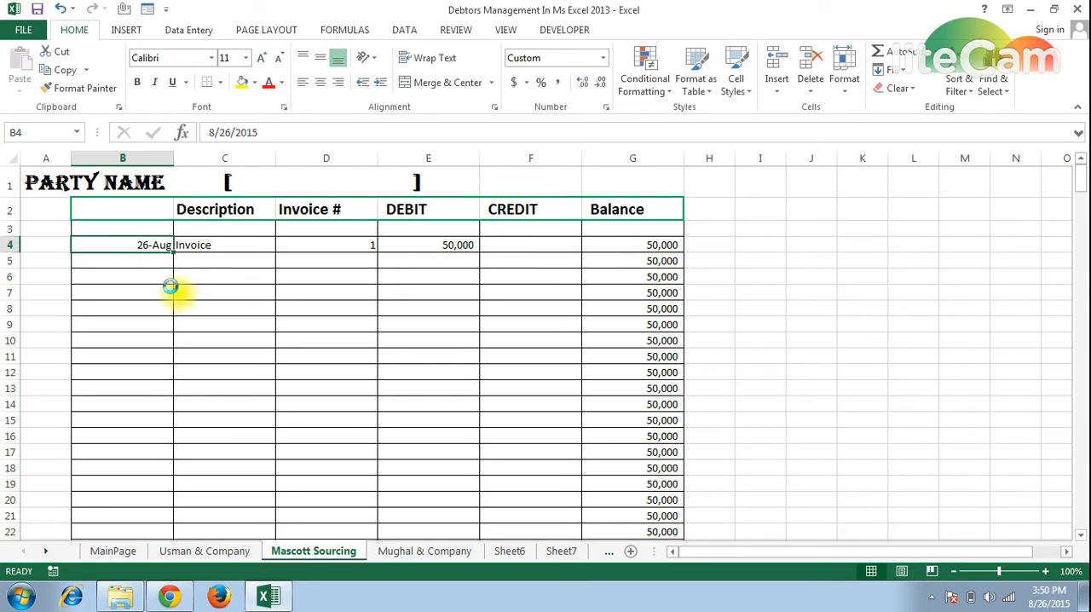
pyautogui.hotkey('ctrl', 'c')
pyautogui.hotkey('shift', 'Down')
pyautogui.press('Return')
pyautogui.press('Down')
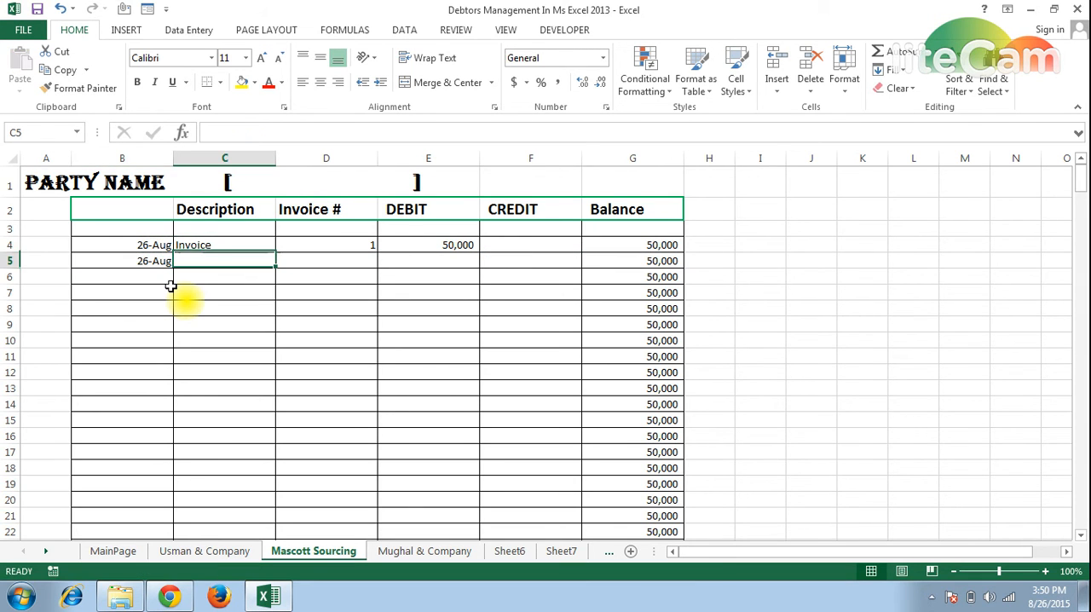
# Fill the Mascott Sourcing row 5 entry with the description "Payment" and a credit of 45000.
pyautogui.write('Payment')
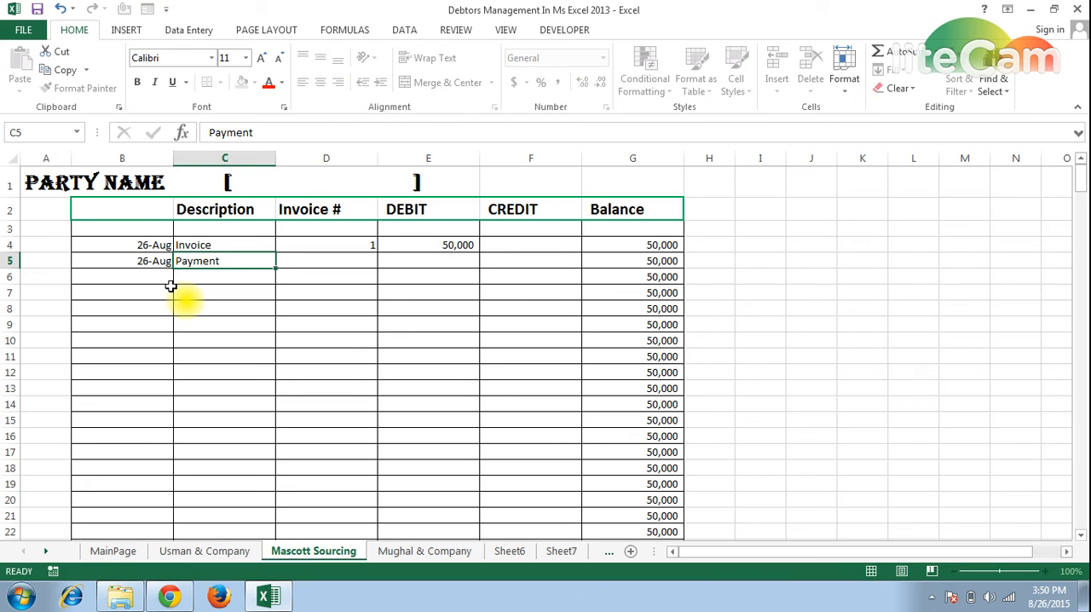
pyautogui.press('Tab')
pyautogui.press('Tab')
pyautogui.press('Tab')
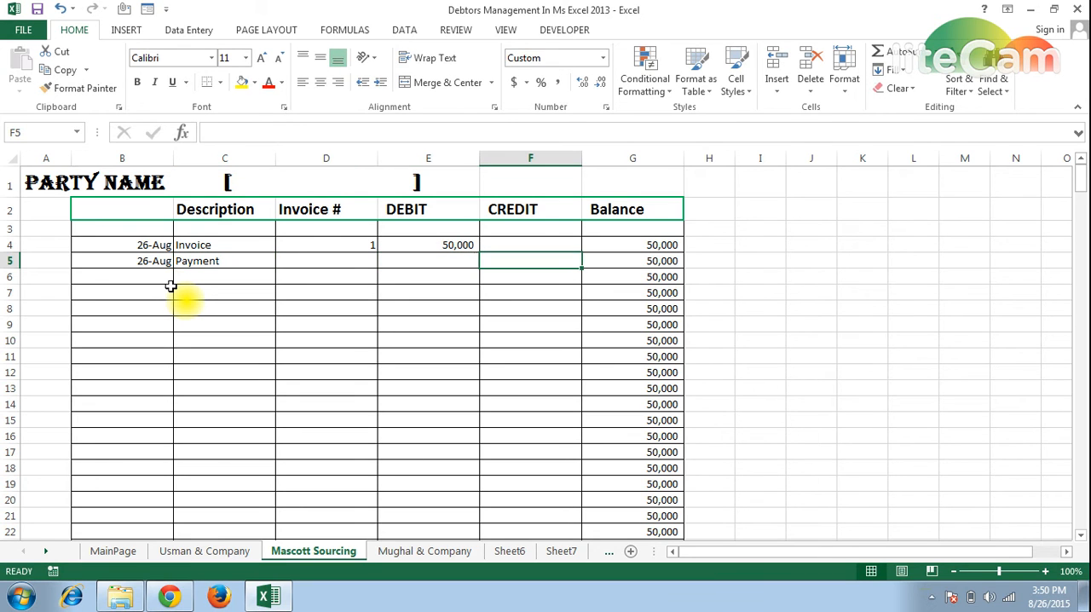
pyautogui.write('45000')
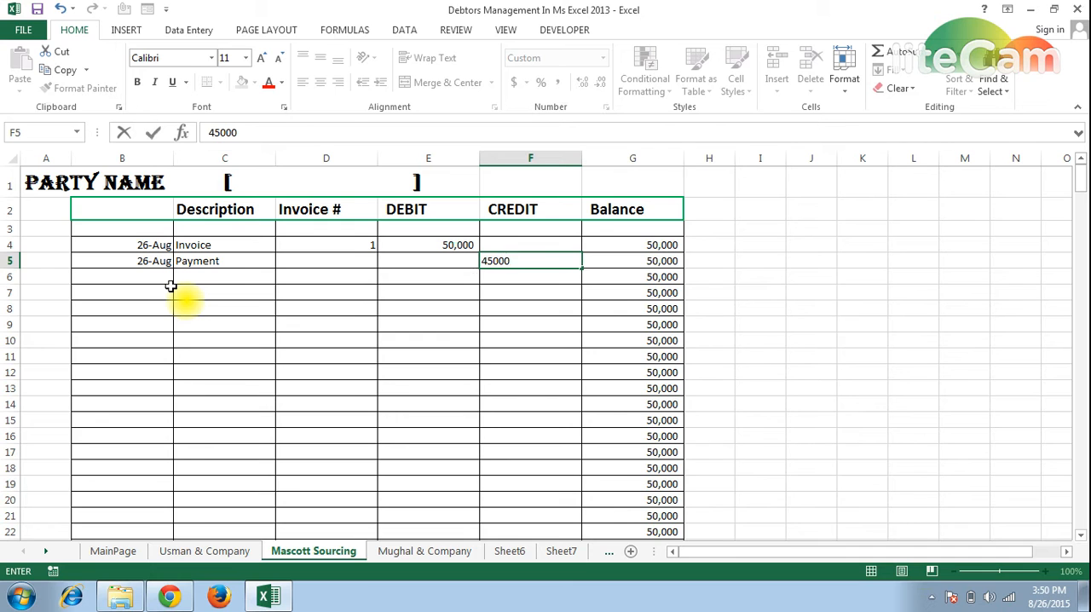
pyautogui.press('Return')
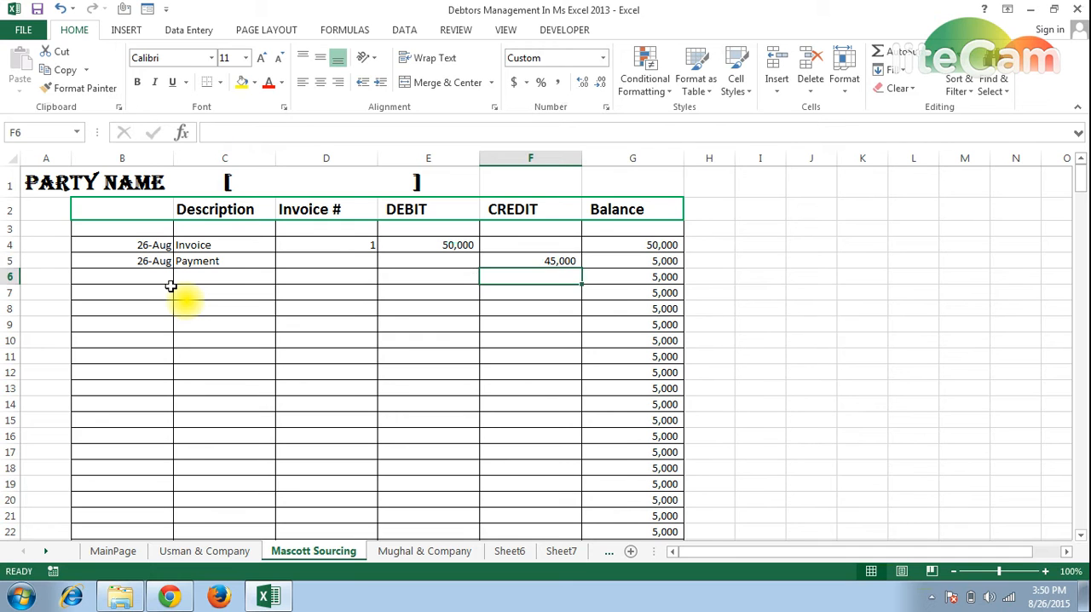
pyautogui.press('Up')
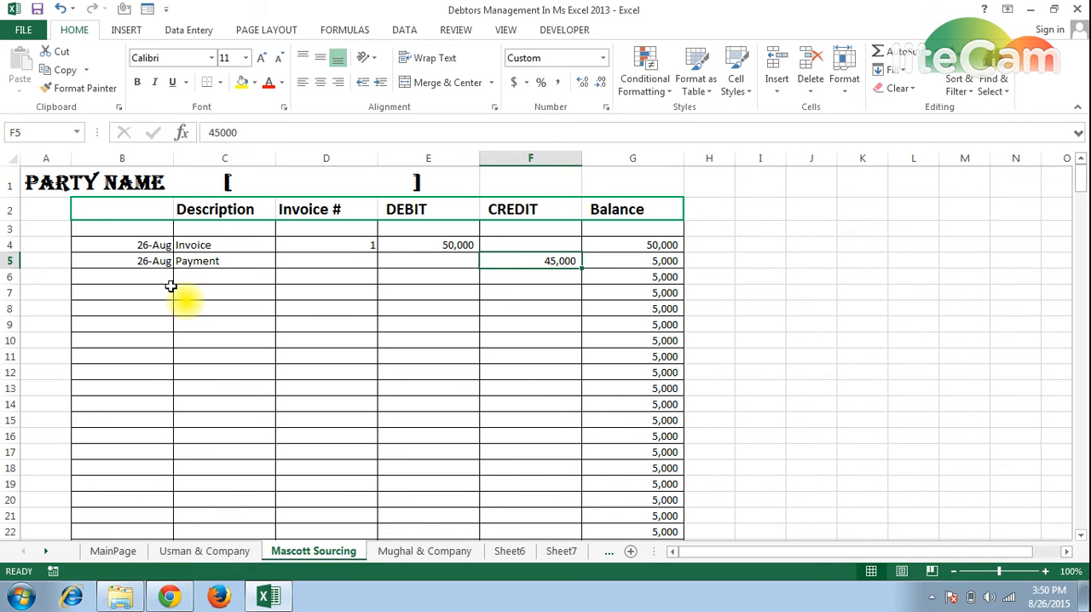
# Compare the Usman & Company and Mascott Sourcing ledgers with the party balances on MainPage, and look at Sheet7.
pyautogui.click(208, 553)
pyautogui.click(280, 554)
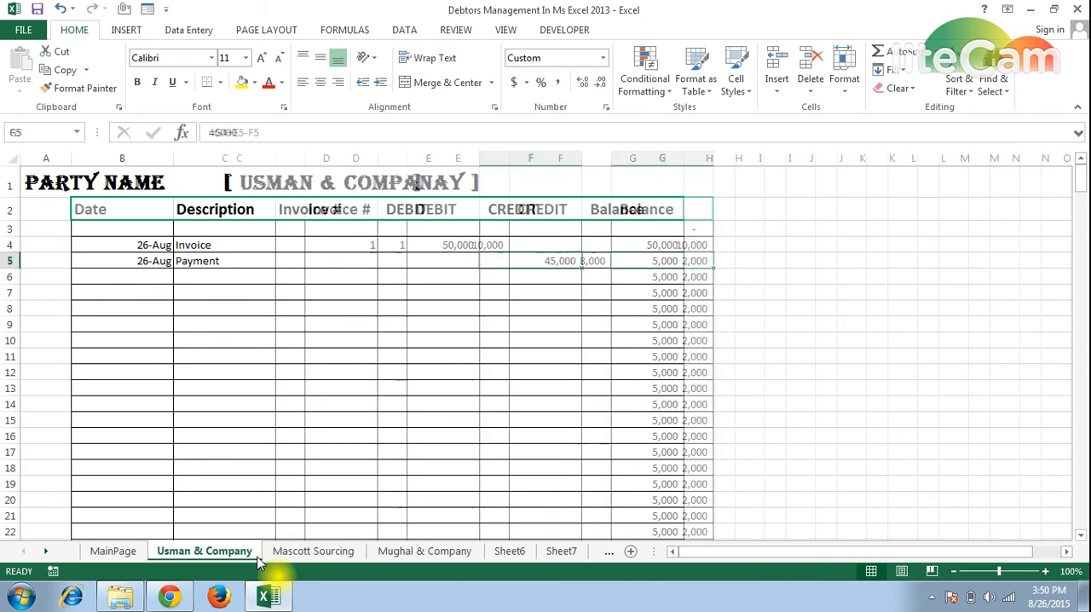
pyautogui.click(205, 551)
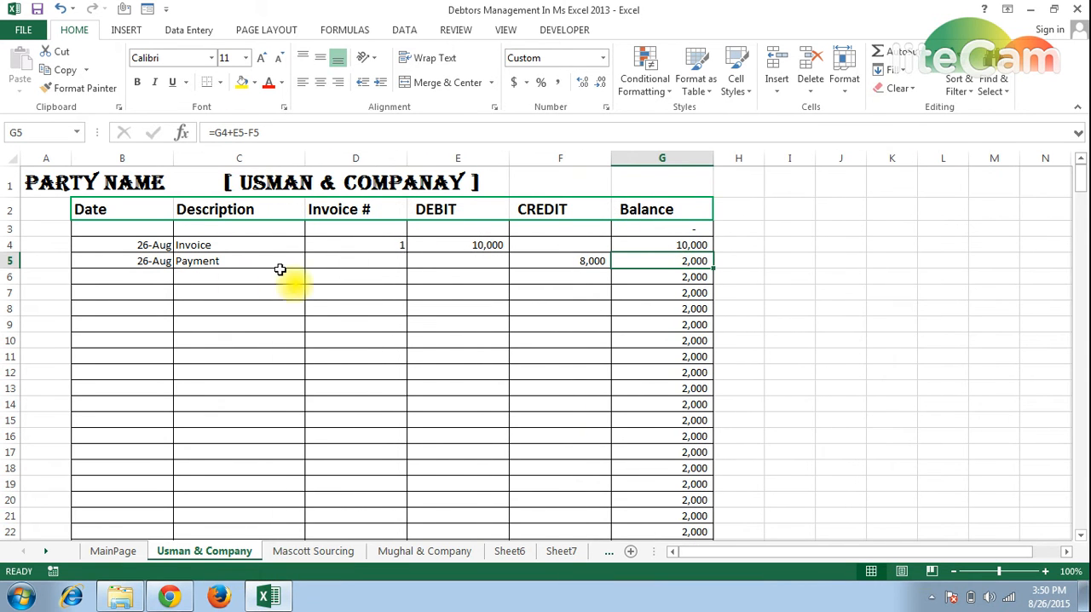
pyautogui.click(313, 551)
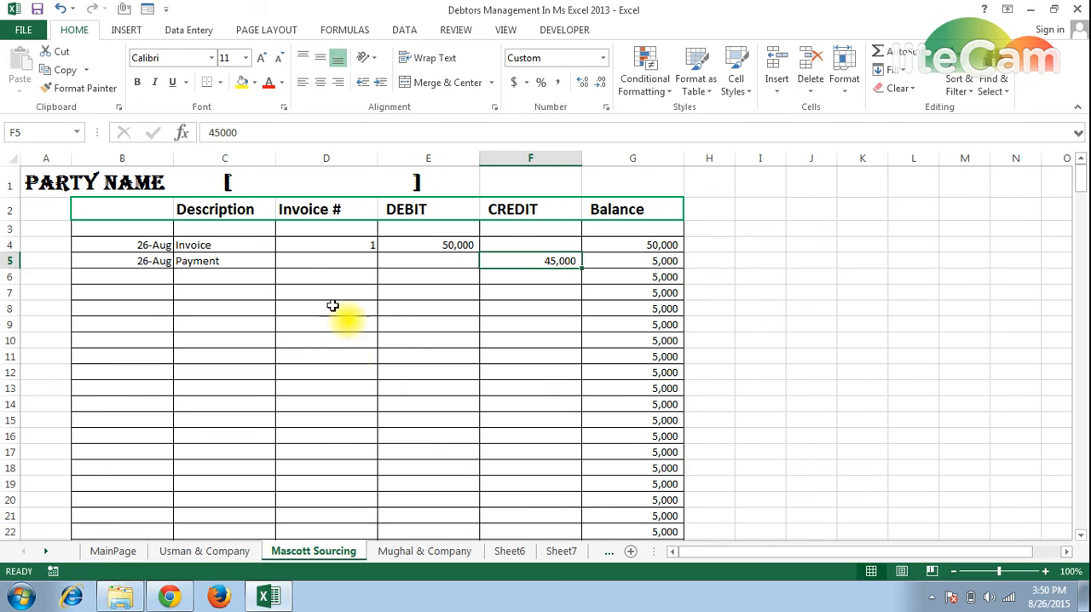
pyautogui.click(224, 555)
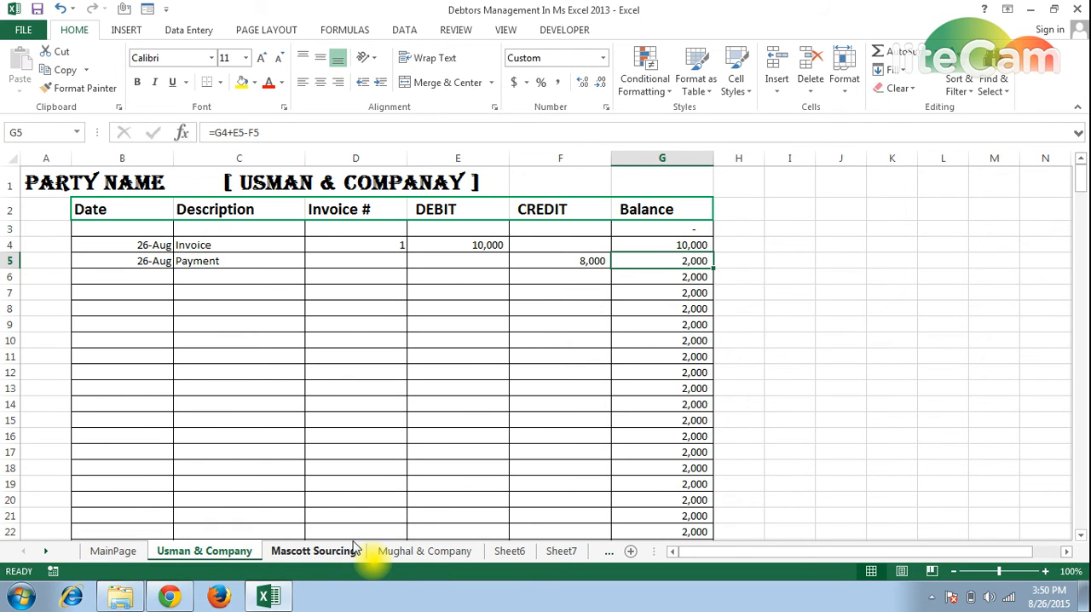
pyautogui.hotkey('ctrl', 'pageup')
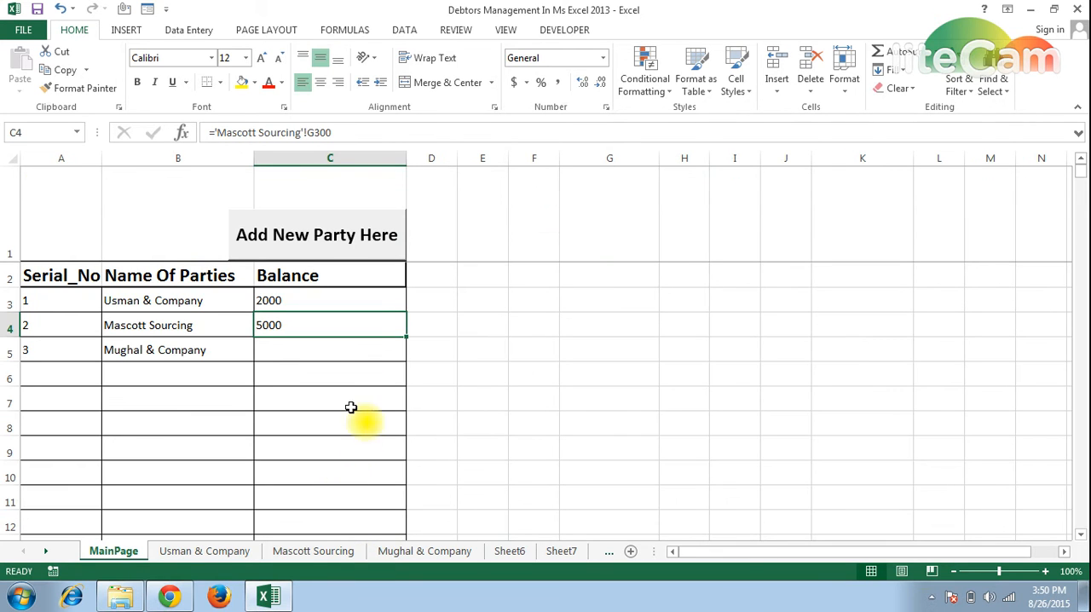
pyautogui.click(562, 556)
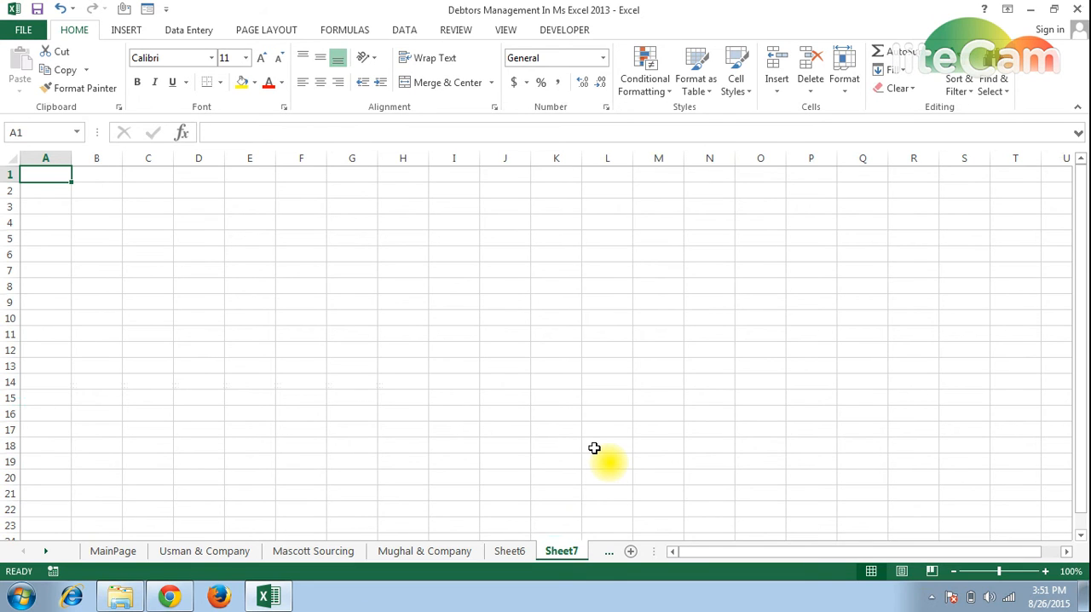
pyautogui.hotkey('ctrl', 'pageup')
pyautogui.hotkey('ctrl', 'pageup')
pyautogui.hotkey('ctrl', 'pageup')
pyautogui.hotkey('ctrl', 'pageup')
pyautogui.hotkey('ctrl', 'pageup')
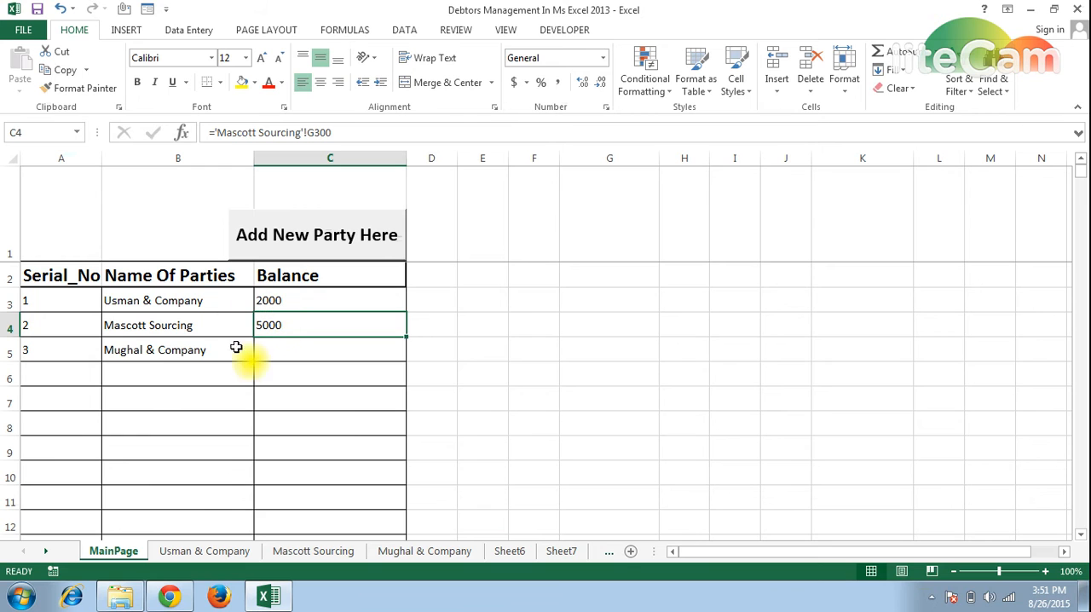
# Clear the serial number and name of Mughal & Company from row 5 of the MainPage party list.
pyautogui.moveTo(73, 354); pyautogui.dragTo(138, 359)
pyautogui.press('Delete')
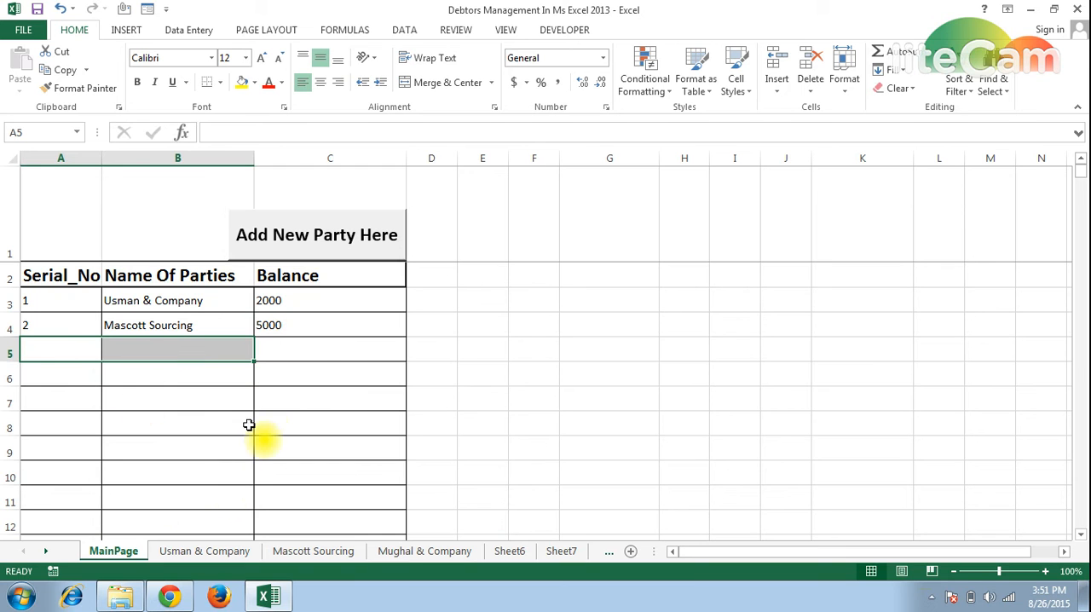
pyautogui.click(304, 347)
# Delete the Mughal & Company worksheet and return to the MainPage sheet.
pyautogui.rightClick(422, 551)
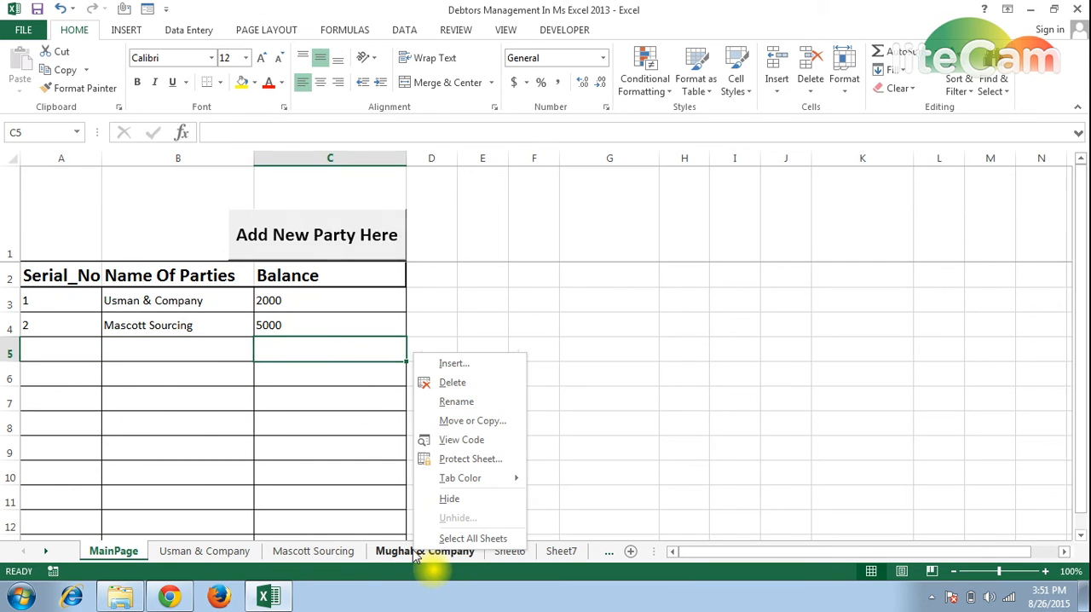
pyautogui.click(452, 384)
pyautogui.click(511, 339)
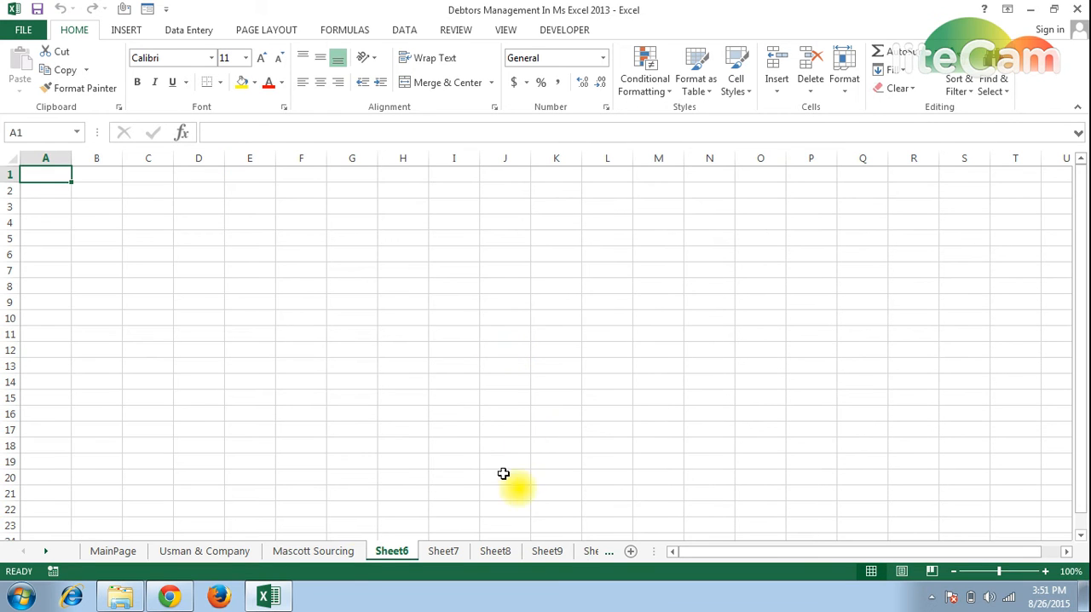
pyautogui.click(112, 552)
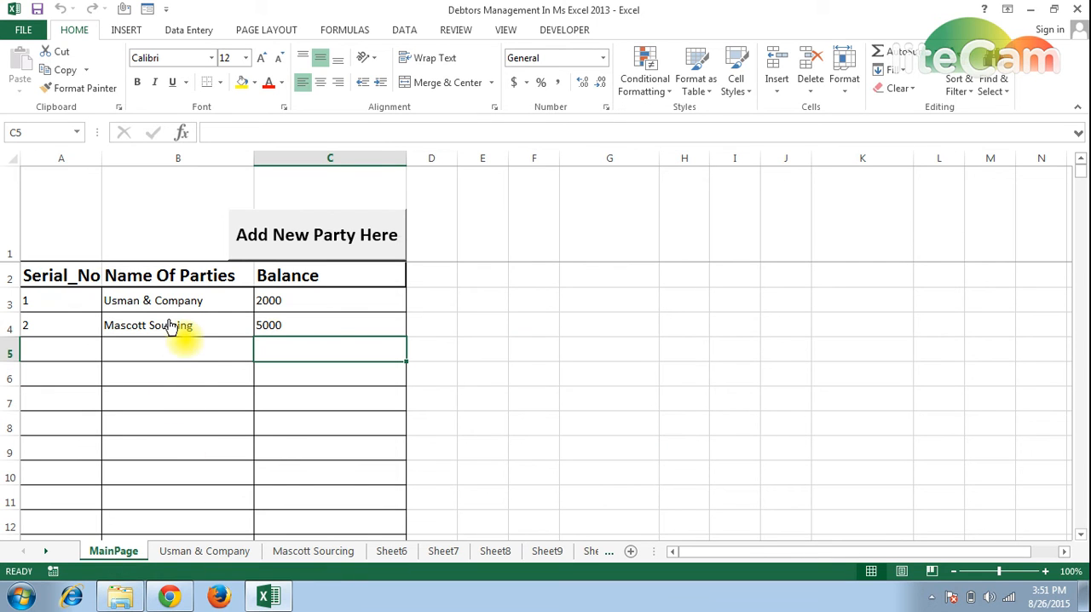
# Check the Usman & Company and Mascott Sourcing ledgers and return to the MainPage sheet.
pyautogui.click(209, 552)
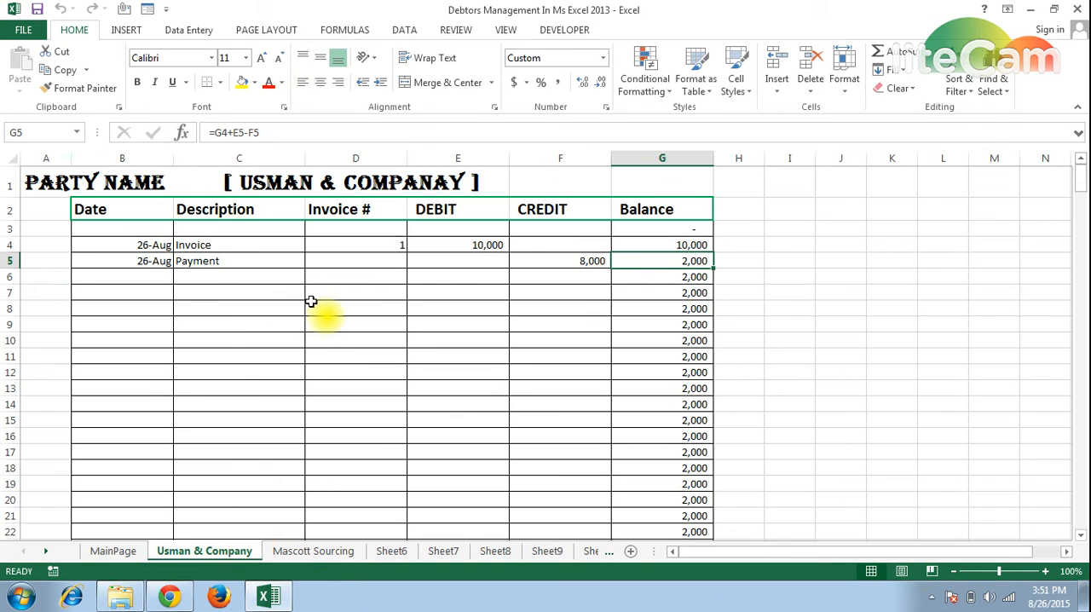
pyautogui.click(314, 551)
pyautogui.click(137, 551)
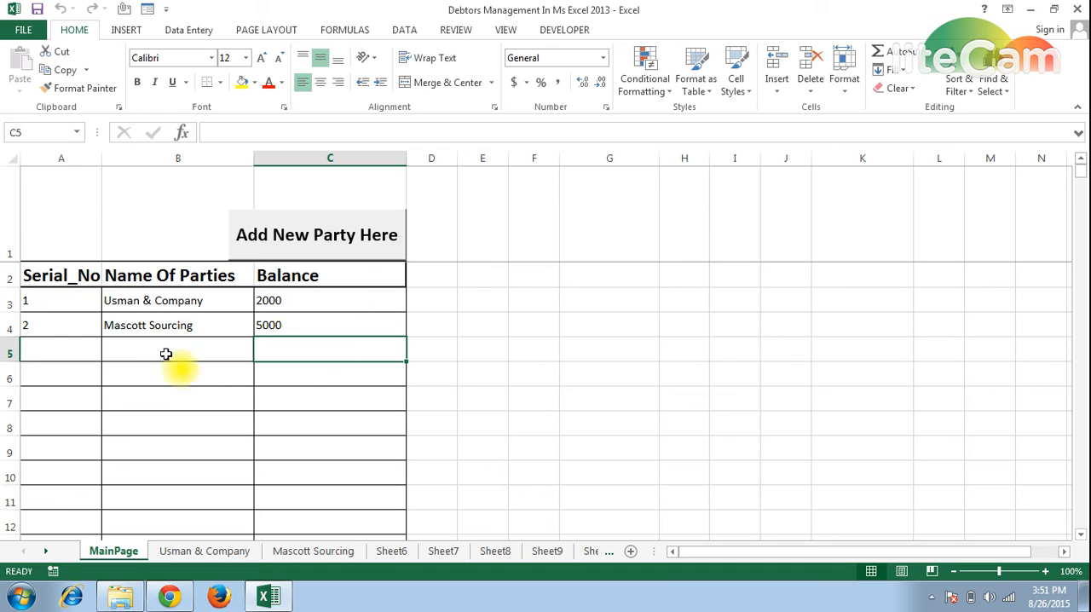
# Examine the empty row 5 and the blank rows below the party list on MainPage.
pyautogui.click(45, 348)
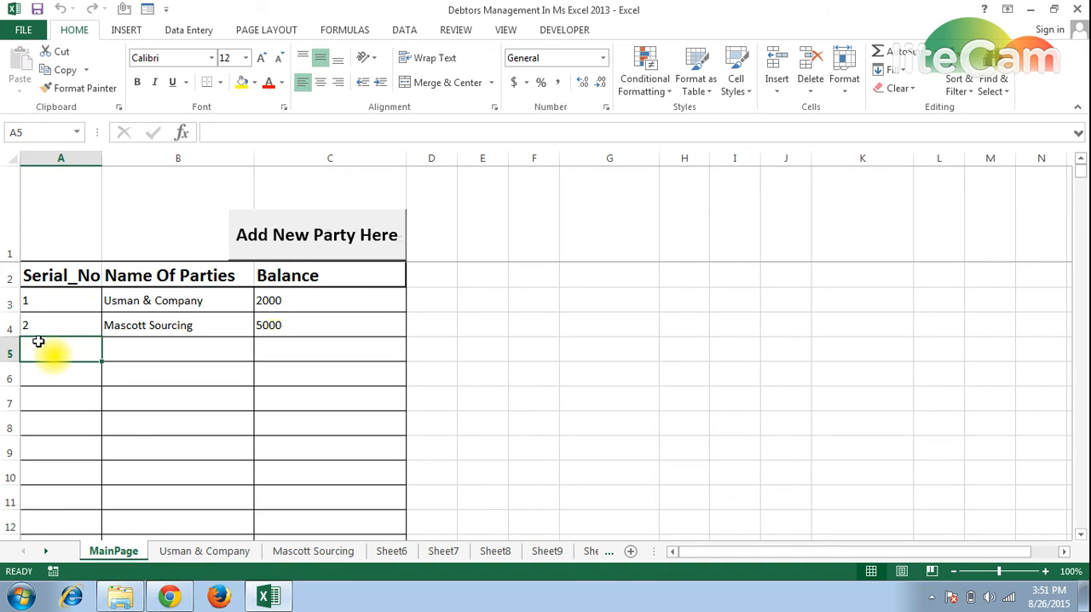
pyautogui.click(155, 348)
pyautogui.click(276, 352)
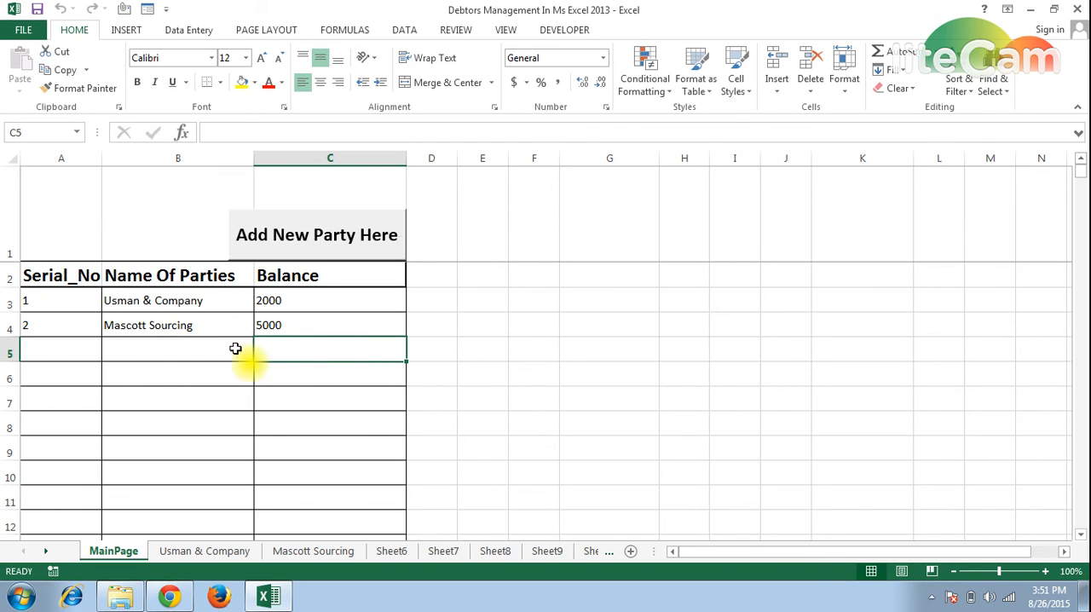
pyautogui.click(85, 398)
pyautogui.scroll(-20, 85, 399)
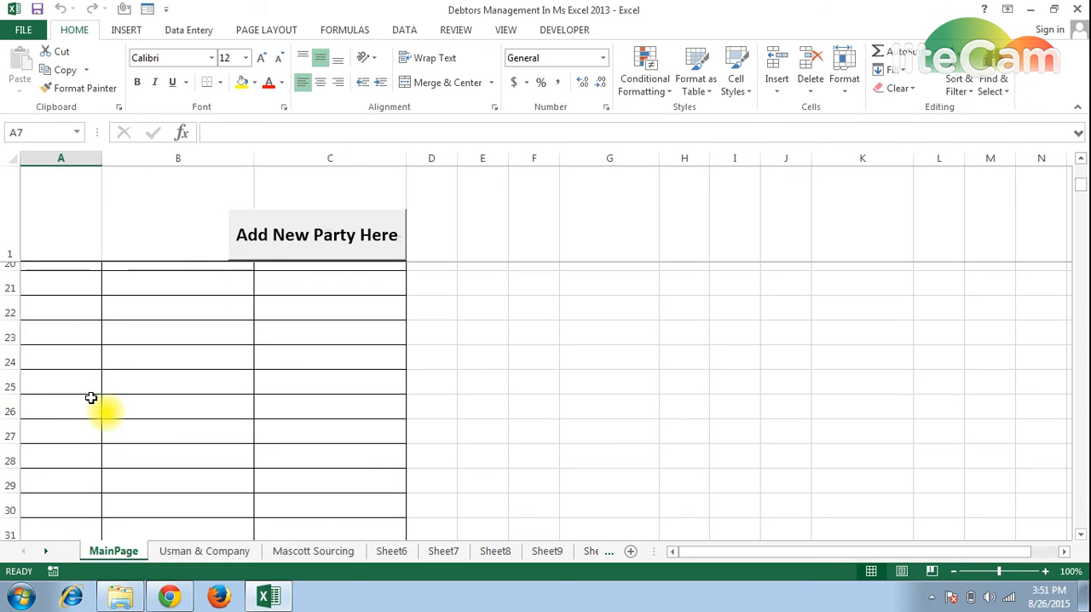
pyautogui.scroll(-20, 92, 388)
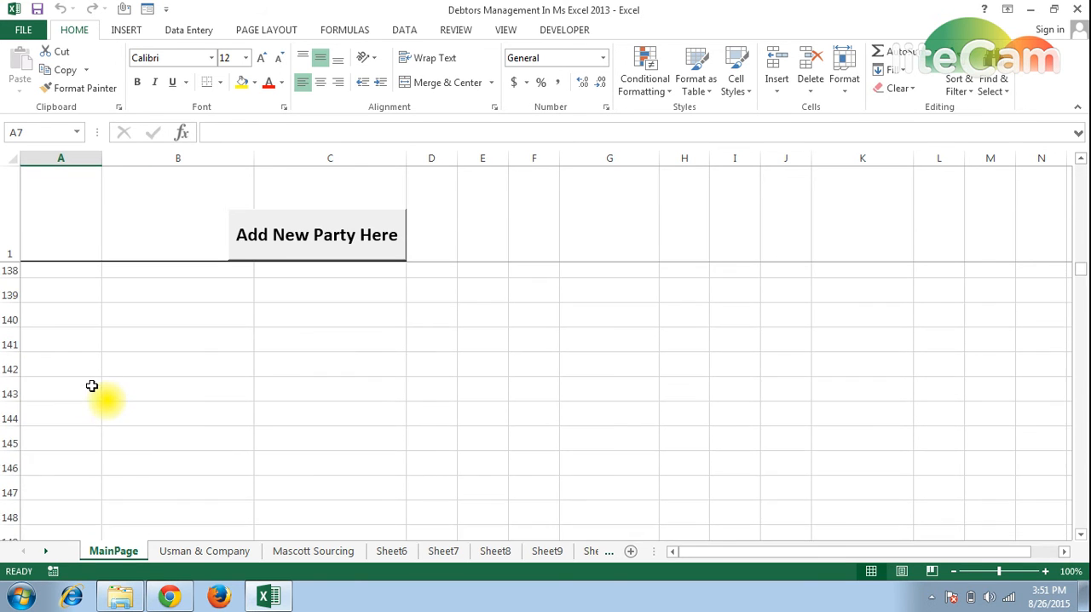
pyautogui.click(66, 394)
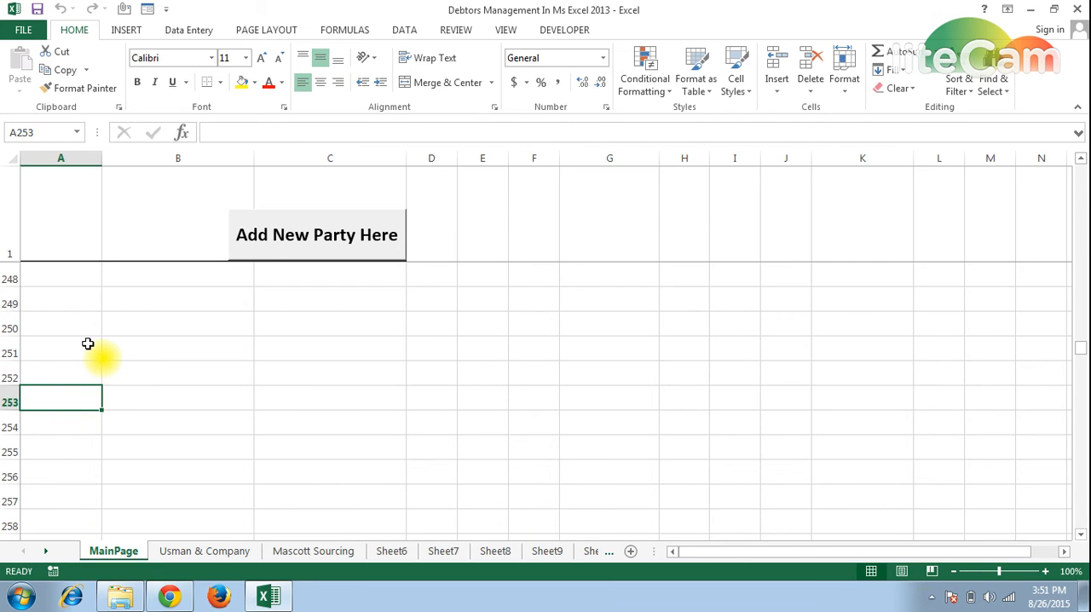
pyautogui.scroll(20, 98, 402)
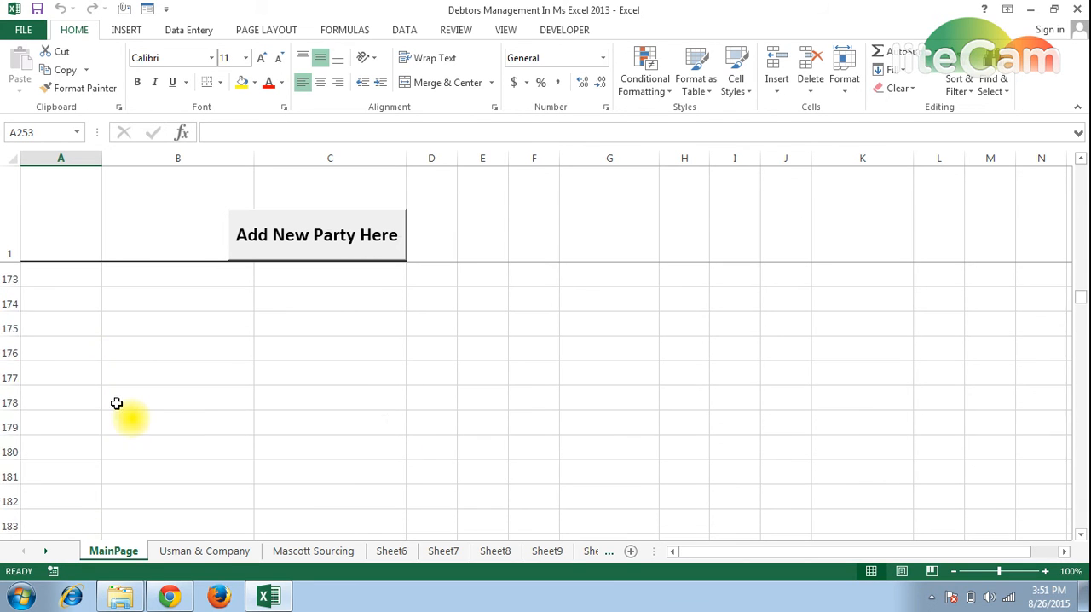
pyautogui.scroll(-3, 117, 404)
pyautogui.moveTo(1080, 294); pyautogui.dragTo(1081, 168)
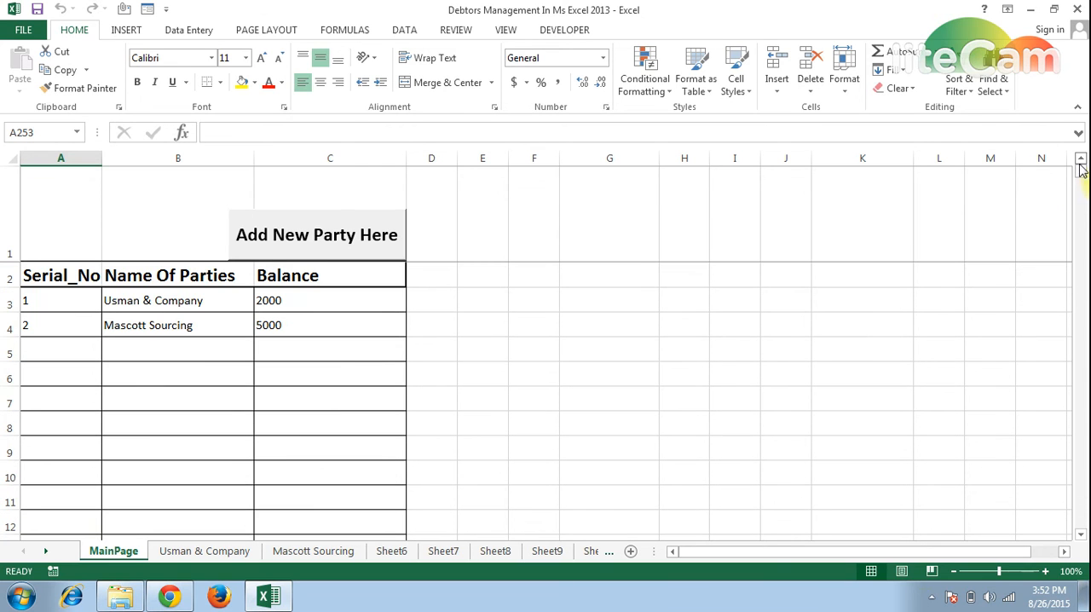
pyautogui.click(48, 345)
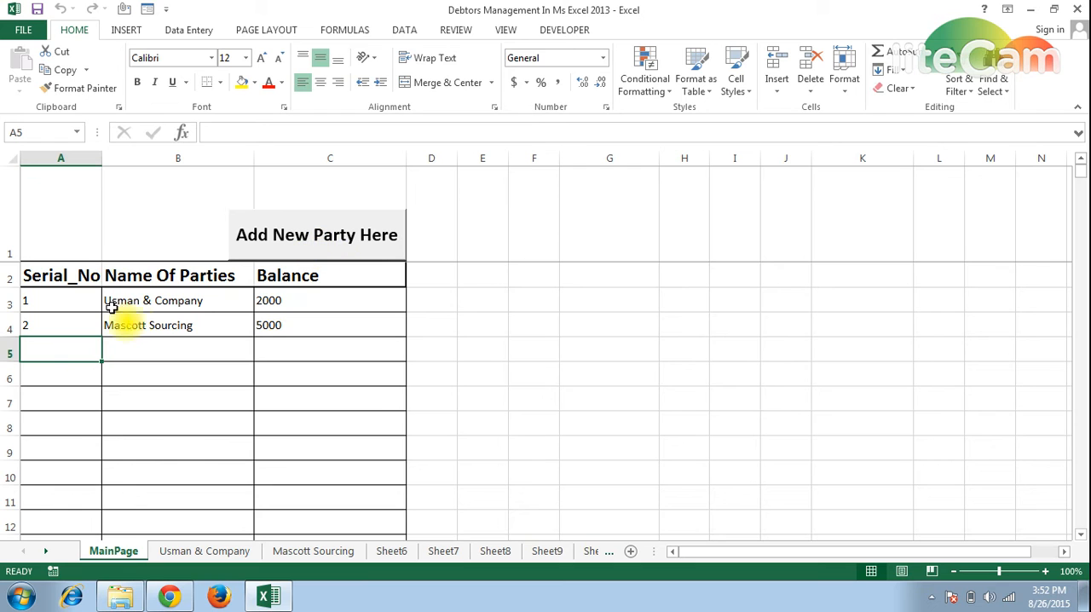
pyautogui.click(327, 245)
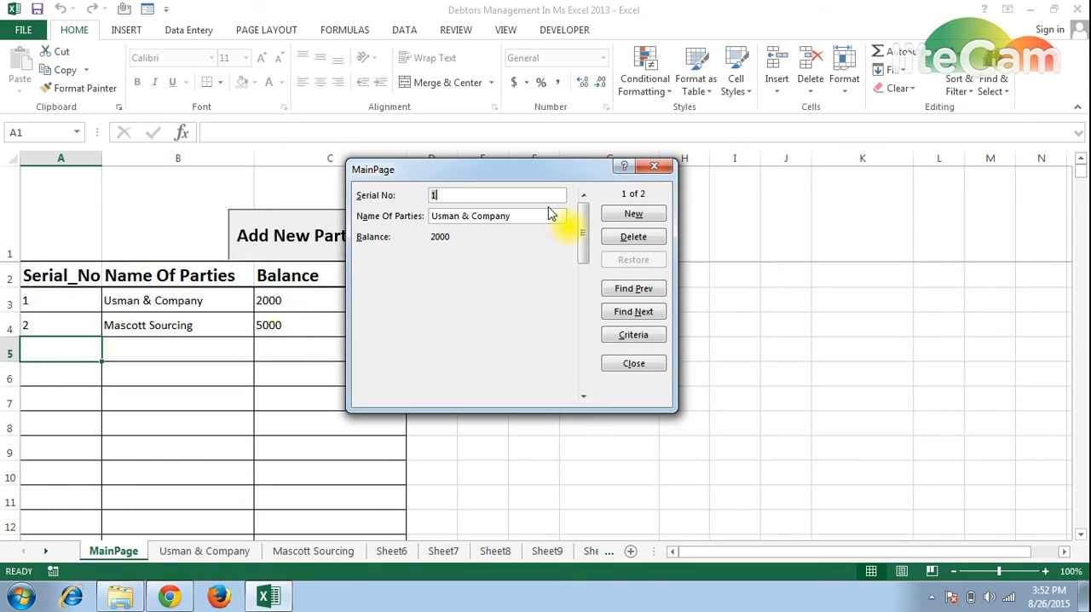
pyautogui.click(621, 218)
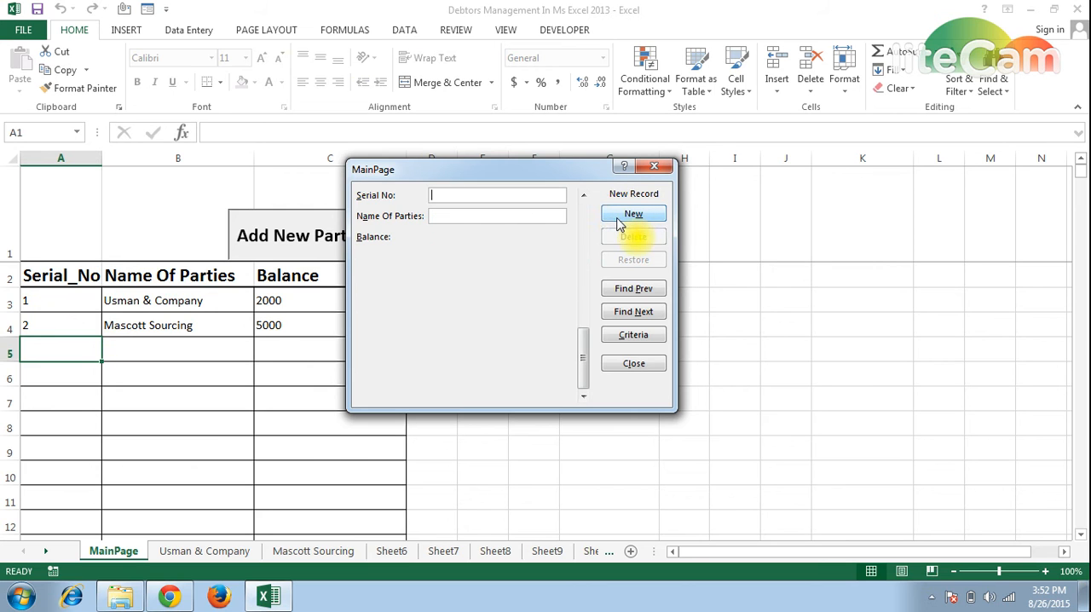
pyautogui.click(653, 165)
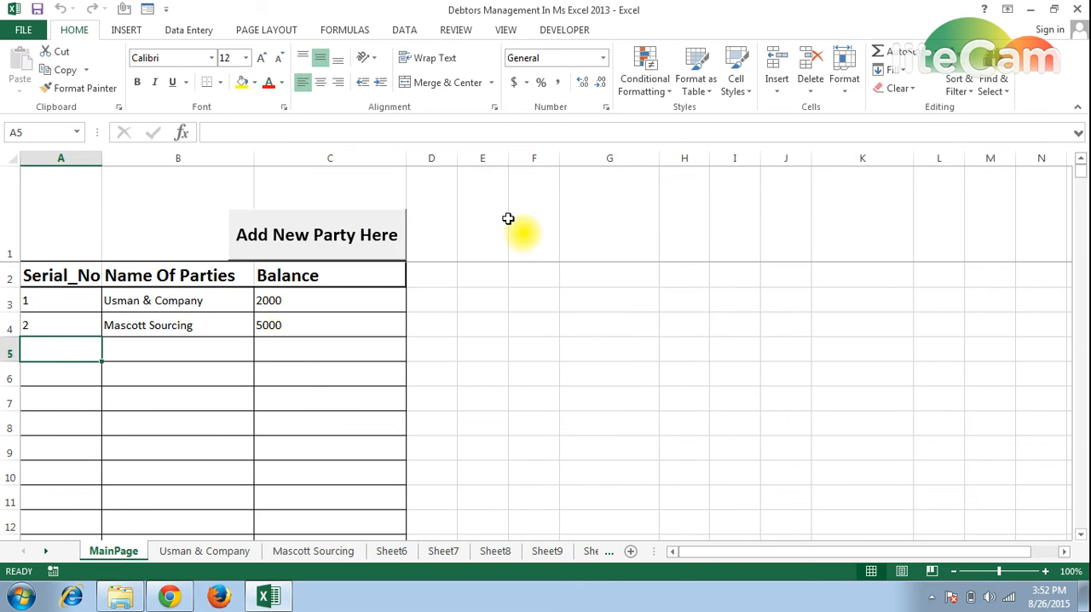
# Add a new party record to MainPage with serial number 3 and the name Mughal & Compnay.
pyautogui.click(294, 249)
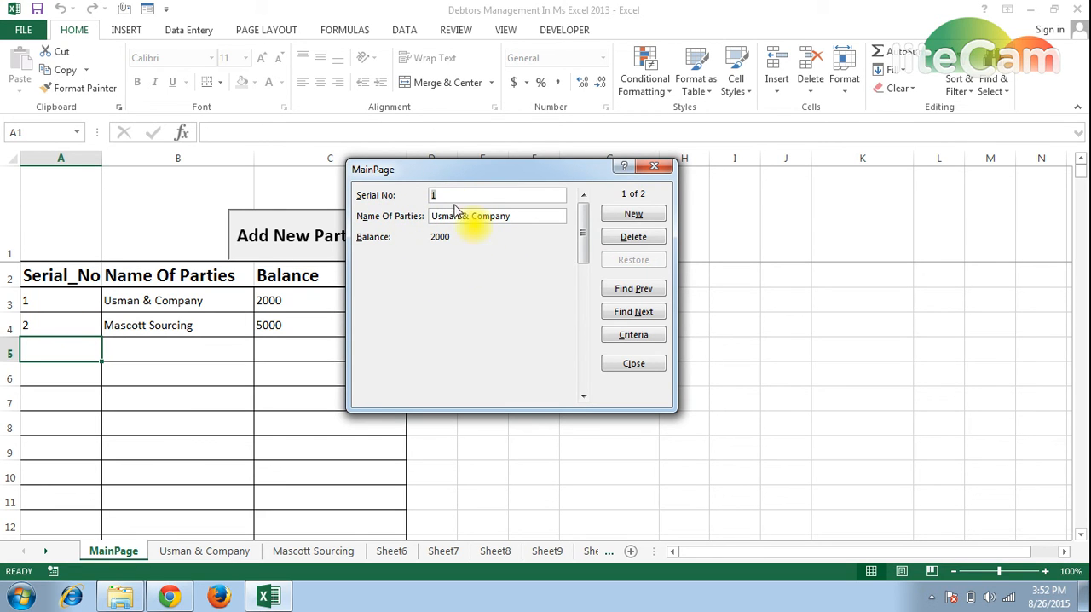
pyautogui.moveTo(446, 176); pyautogui.dragTo(524, 181)
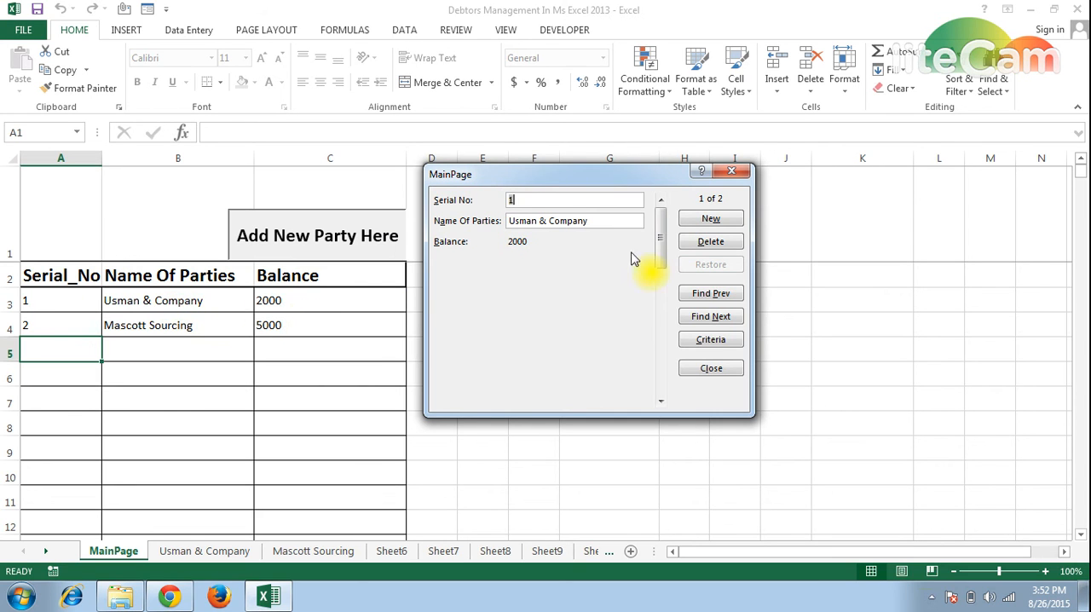
pyautogui.click(712, 220)
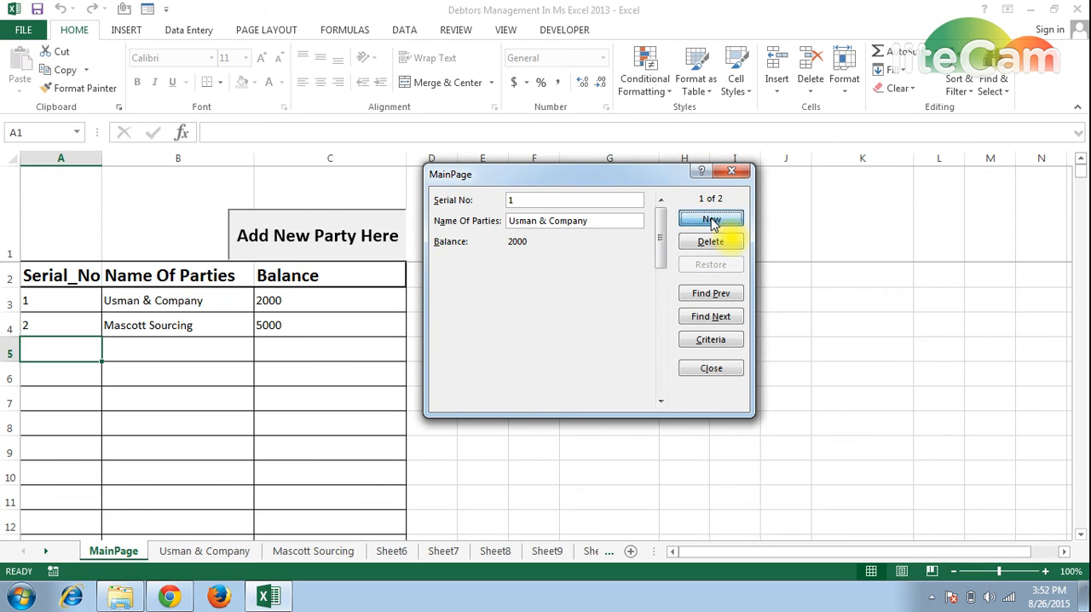
pyautogui.write('3')
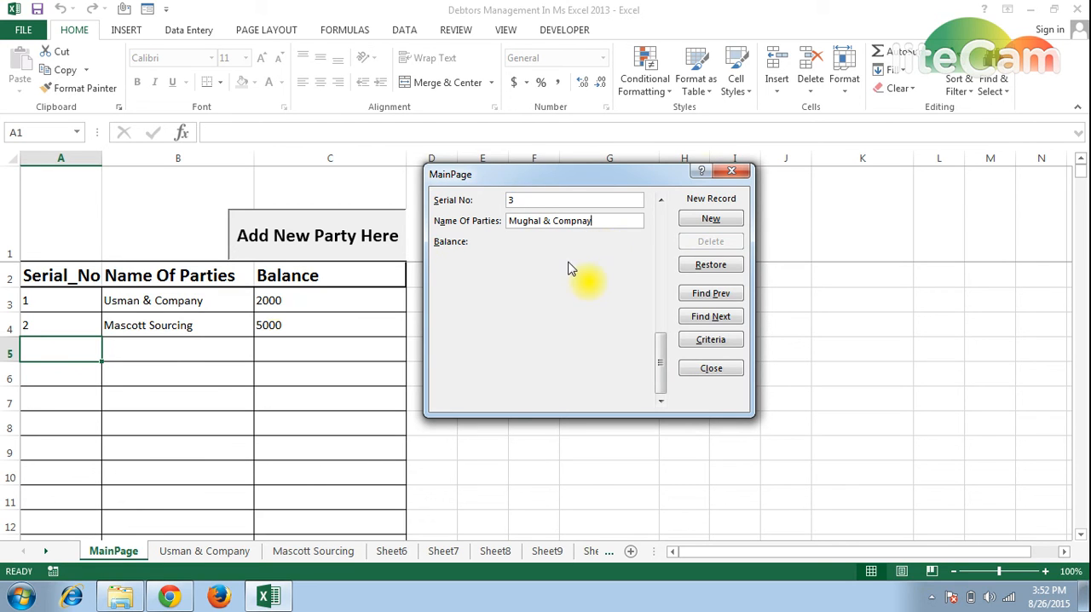
pyautogui.click(716, 368)
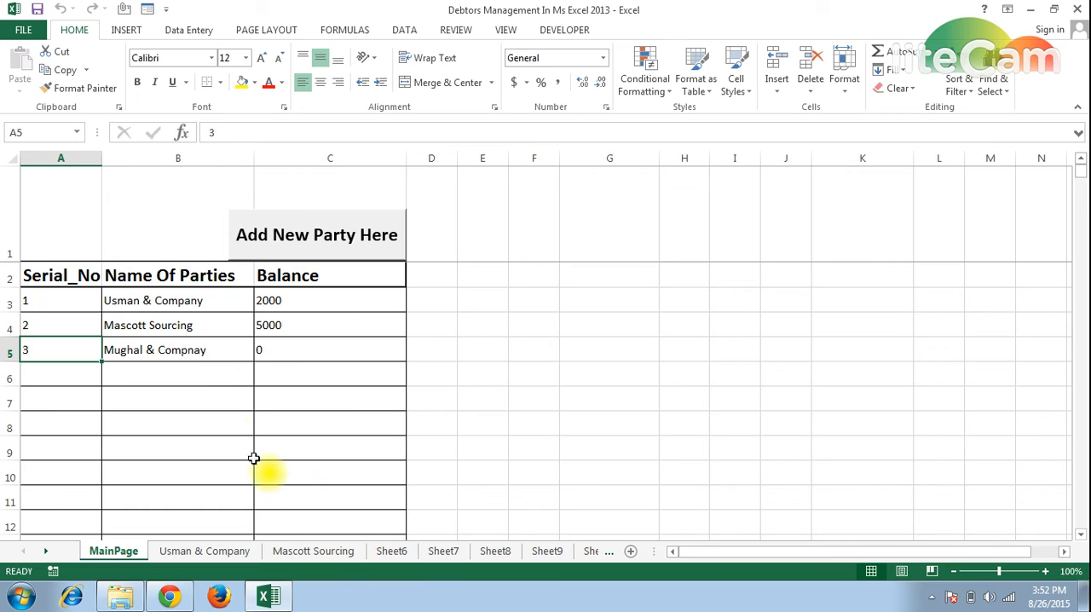
# Copy the new party's name from B5 and rename the Sheet6 worksheet with it as Mughal & Compnay.
pyautogui.click(201, 357)
pyautogui.hotkey('ctrl', 'c')
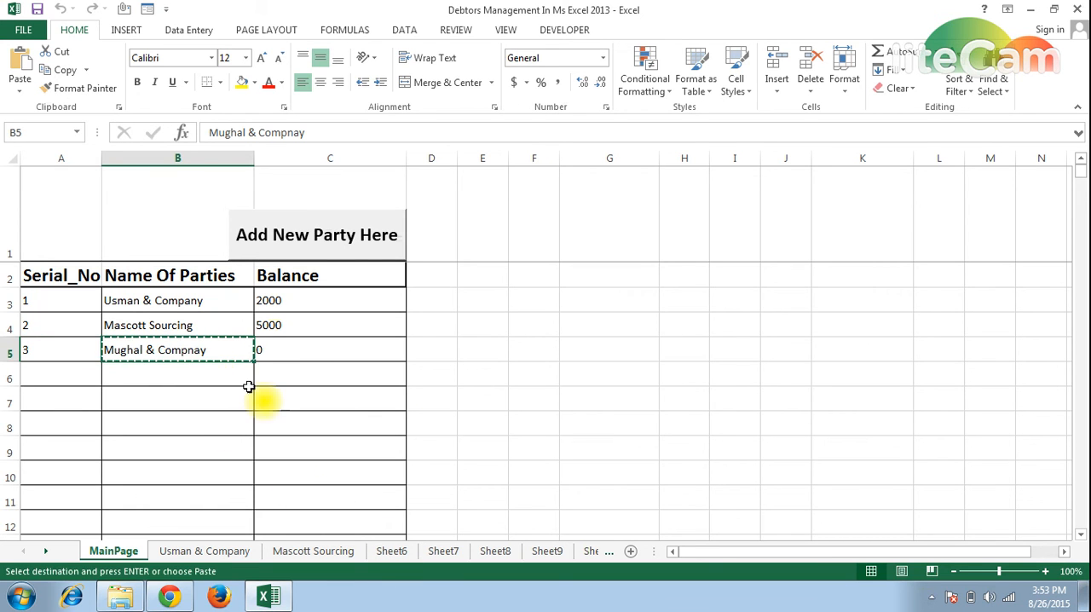
pyautogui.click(383, 550)
pyautogui.hotkey('ctrl', 'v')
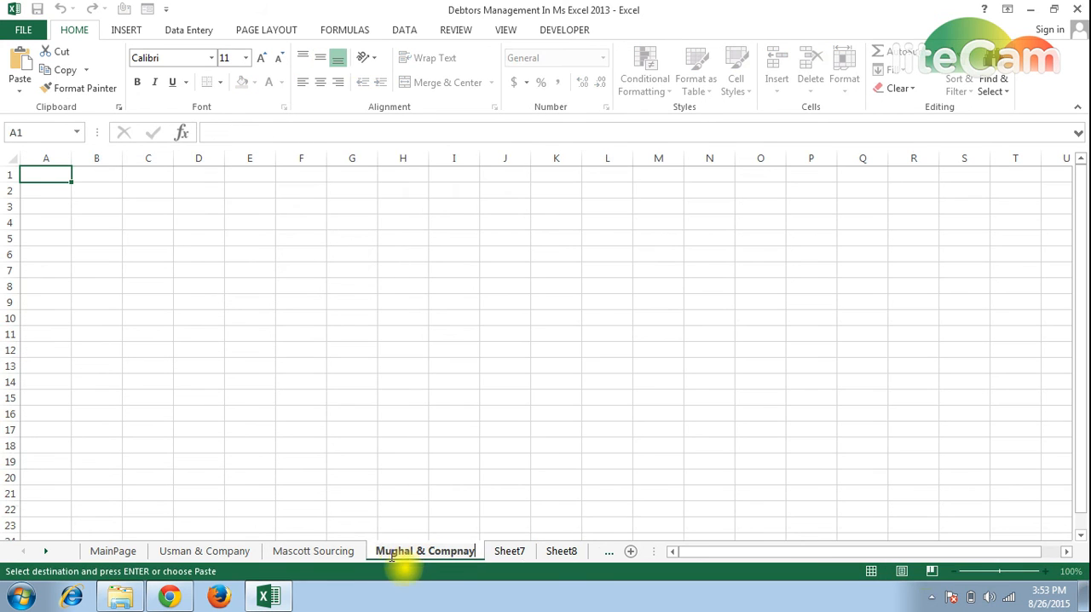
pyautogui.click(48, 223)
# Insert the party ledger layout at A1 of the Mughal & Compnay sheet and enter the heading Date in B2.
pyautogui.click(46, 177)
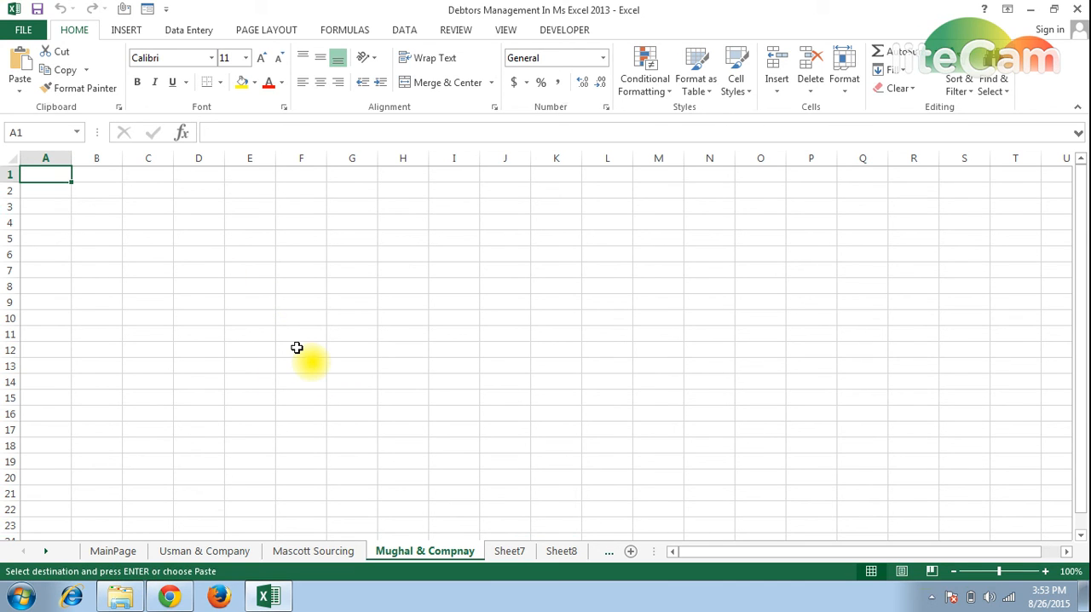
pyautogui.press('Return')
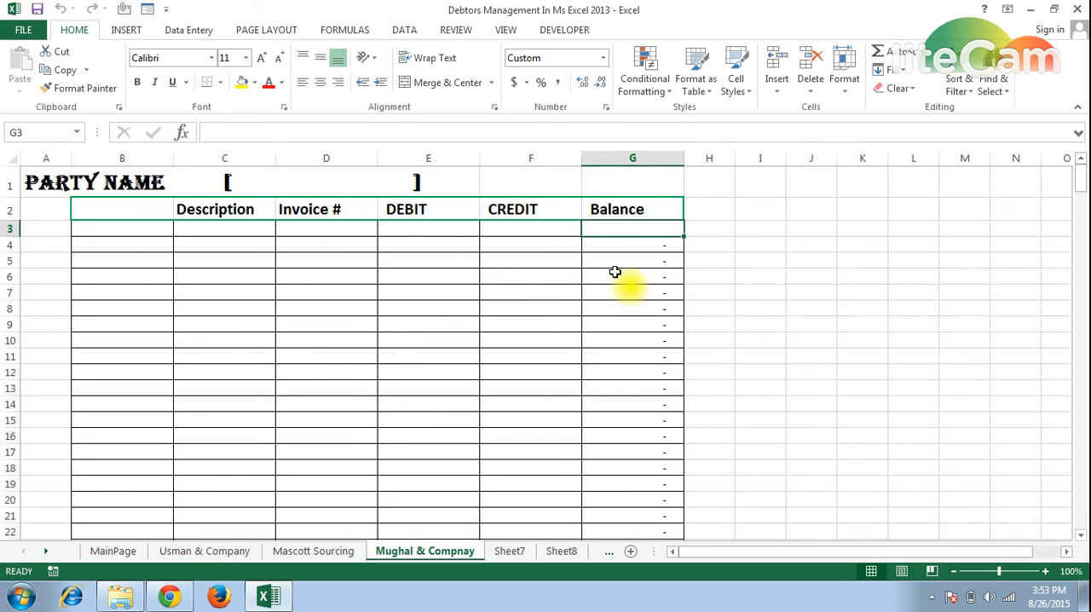
pyautogui.click(128, 209)
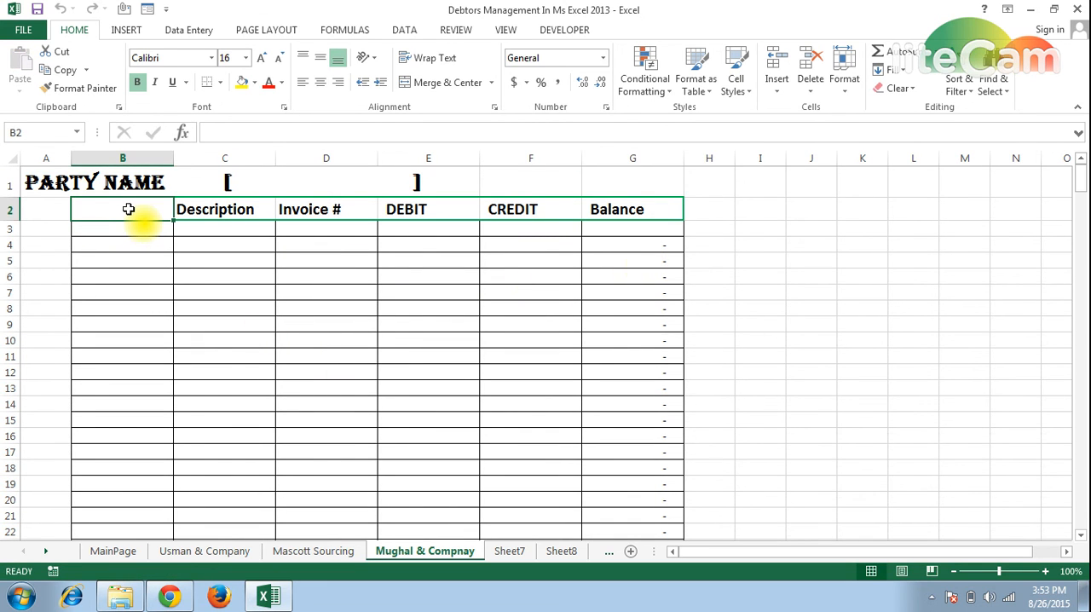
pyautogui.write('Date')
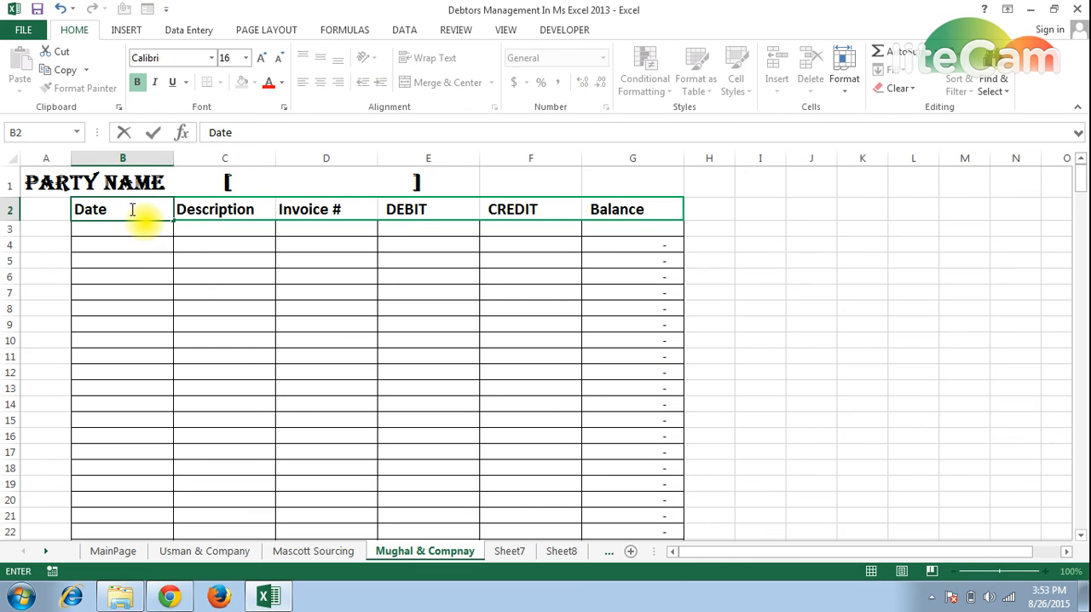
pyautogui.click(128, 229)
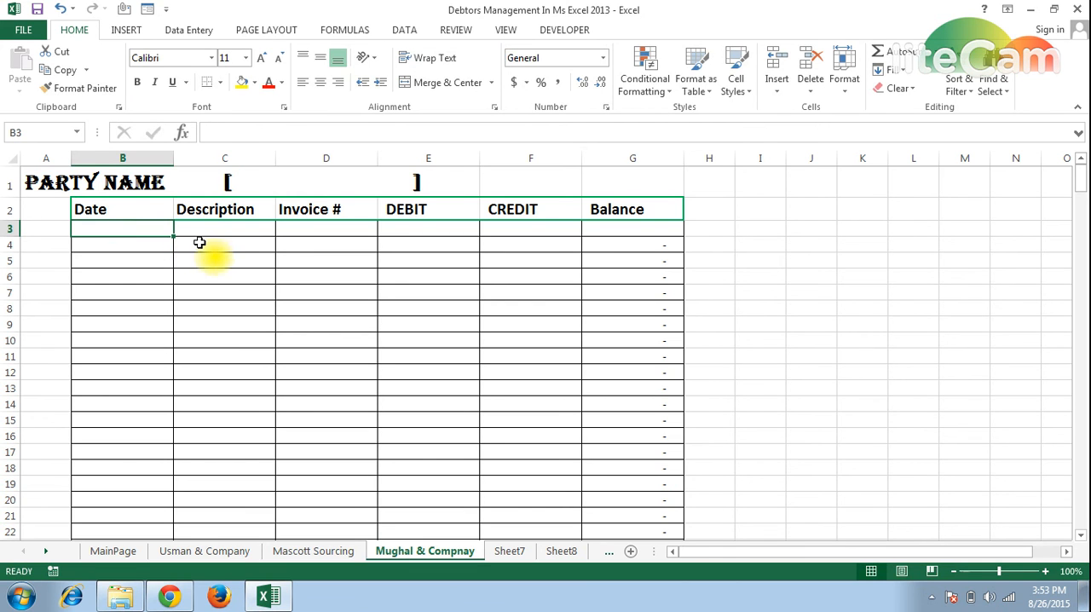
# Return to MainPage and enter the author's Facebook profile address in cell G2.
pyautogui.click(119, 551)
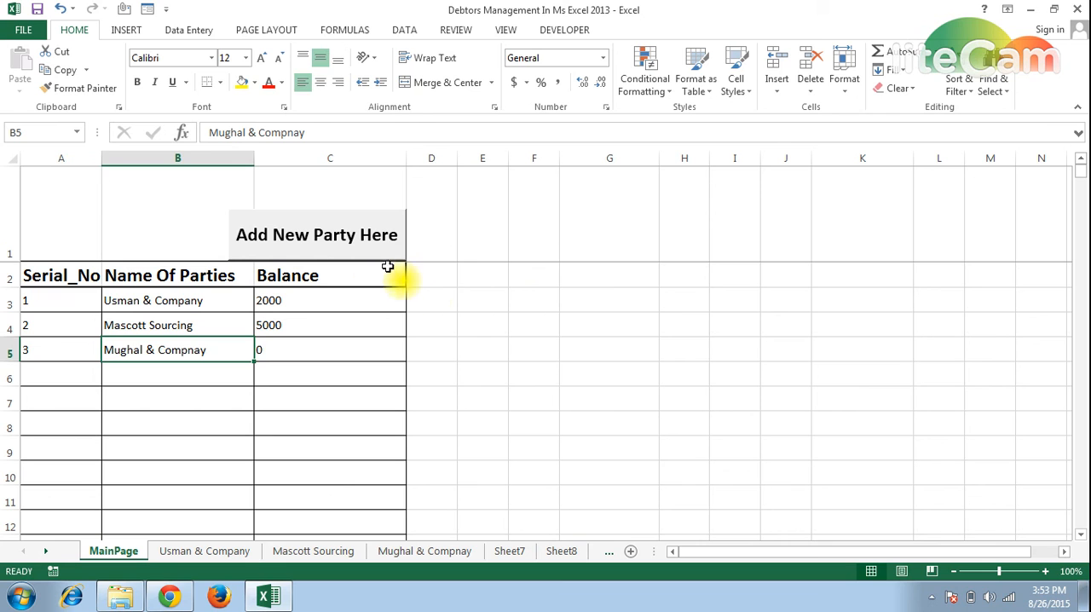
pyautogui.click(580, 280)
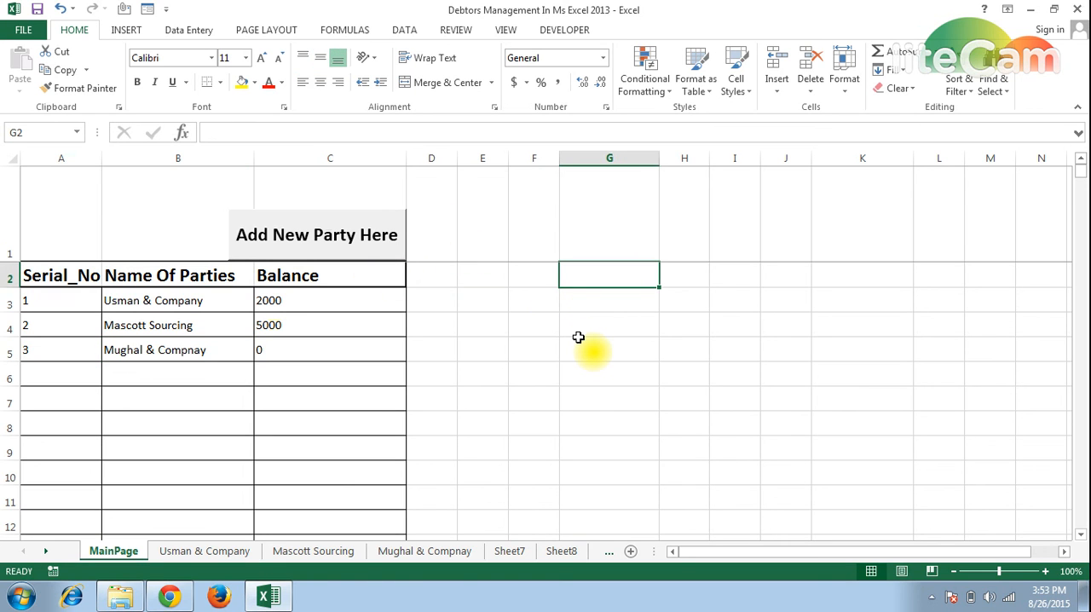
pyautogui.write('ww')
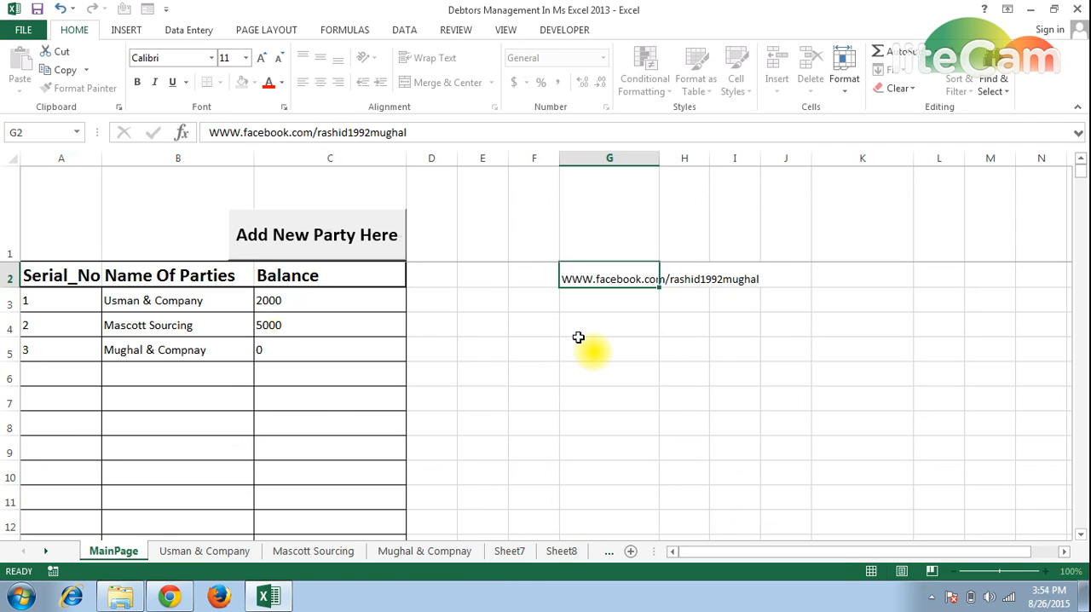
pyautogui.press('Return')
pyautogui.press('Up')
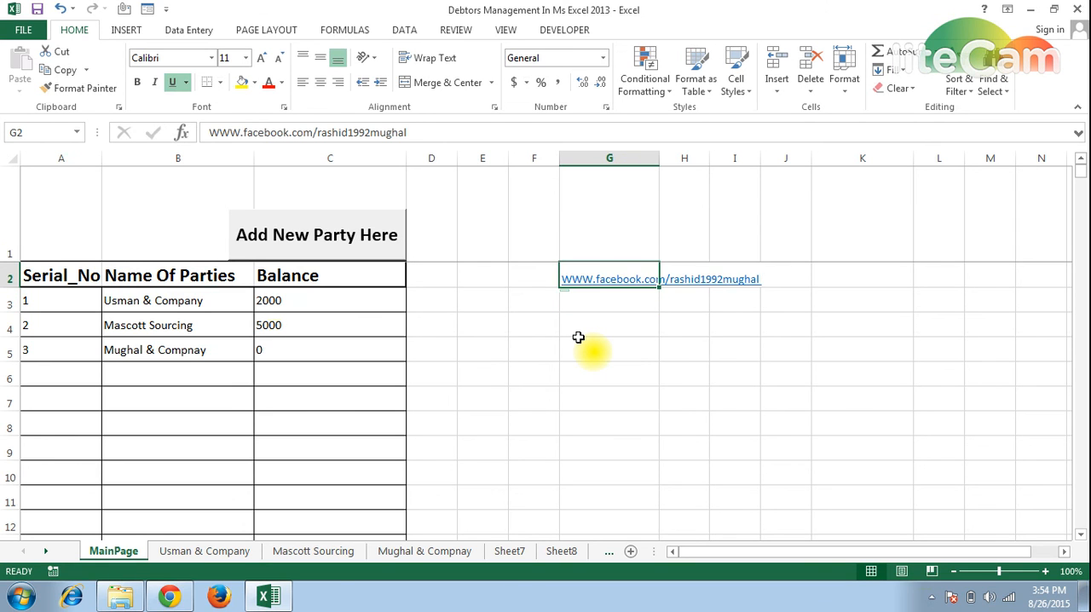
pyautogui.press('Down')
pyautogui.press('Down')
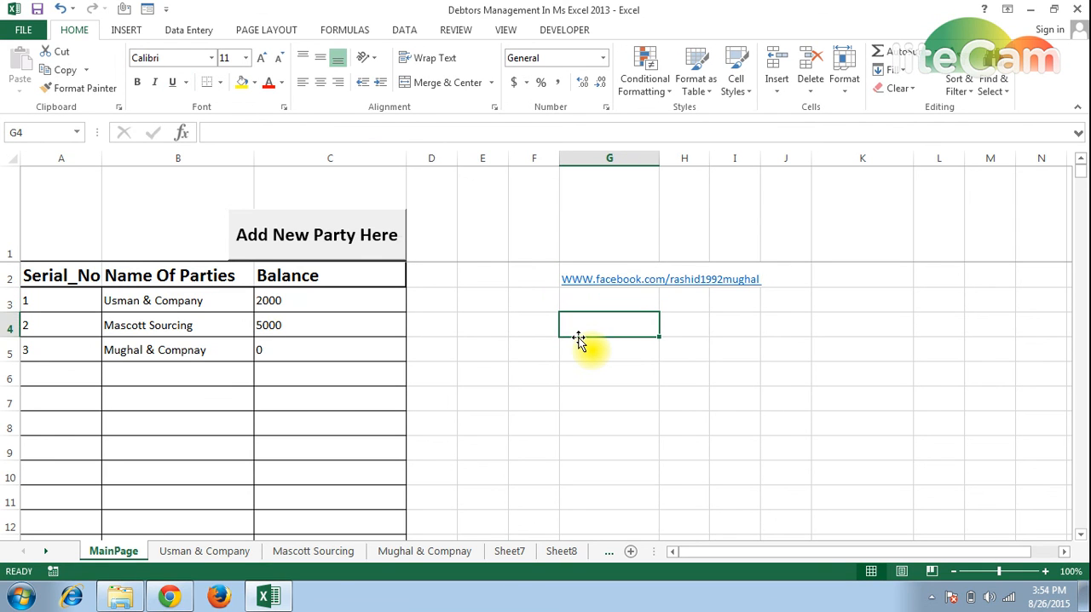
# Minimize the workbook, switch to Chrome and open the author's Dailymotion channel home page.
pyautogui.click(1031, 9)
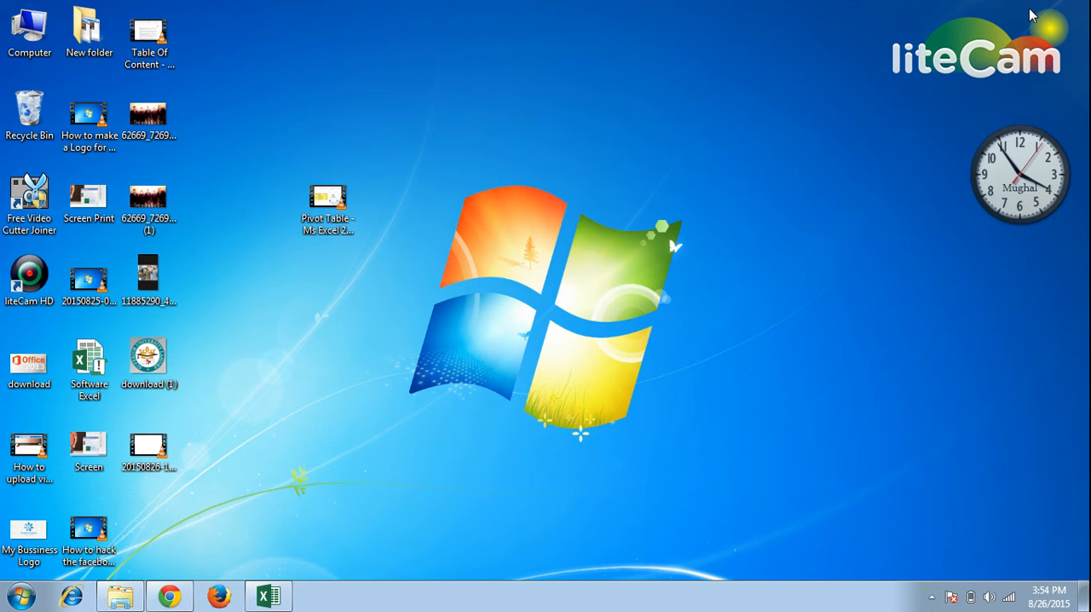
pyautogui.click(170, 596)
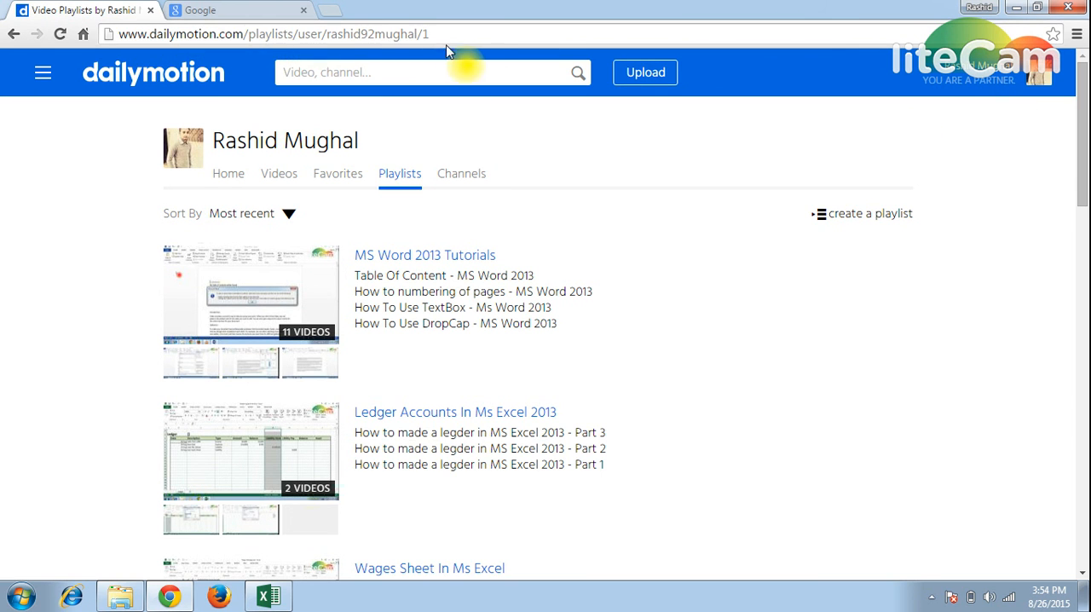
pyautogui.click(482, 34)
pyautogui.write('www.dailymotion.com/rashid92mughal')
pyautogui.press('Return')
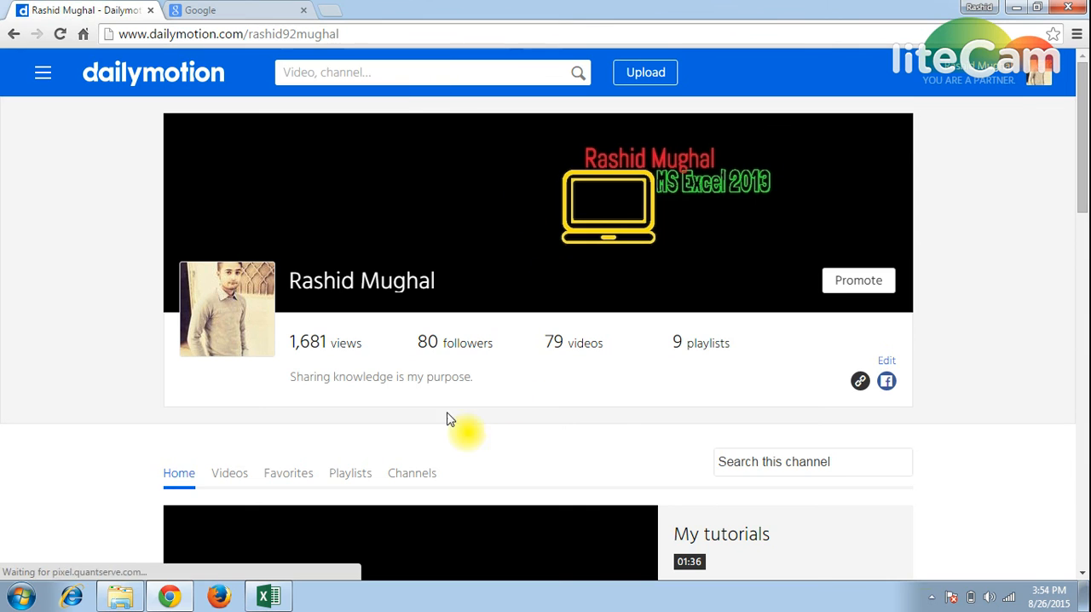
# Open the channel's playlists and look through the MS Word and Excel tutorial lists.
pyautogui.scroll(-2, 606, 422)
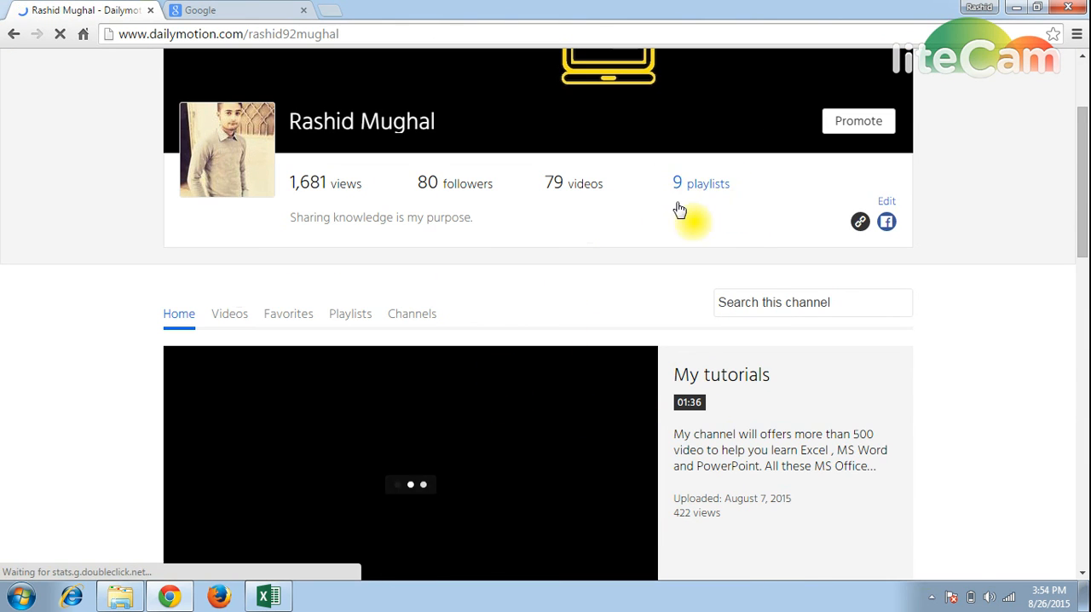
pyautogui.click(733, 181)
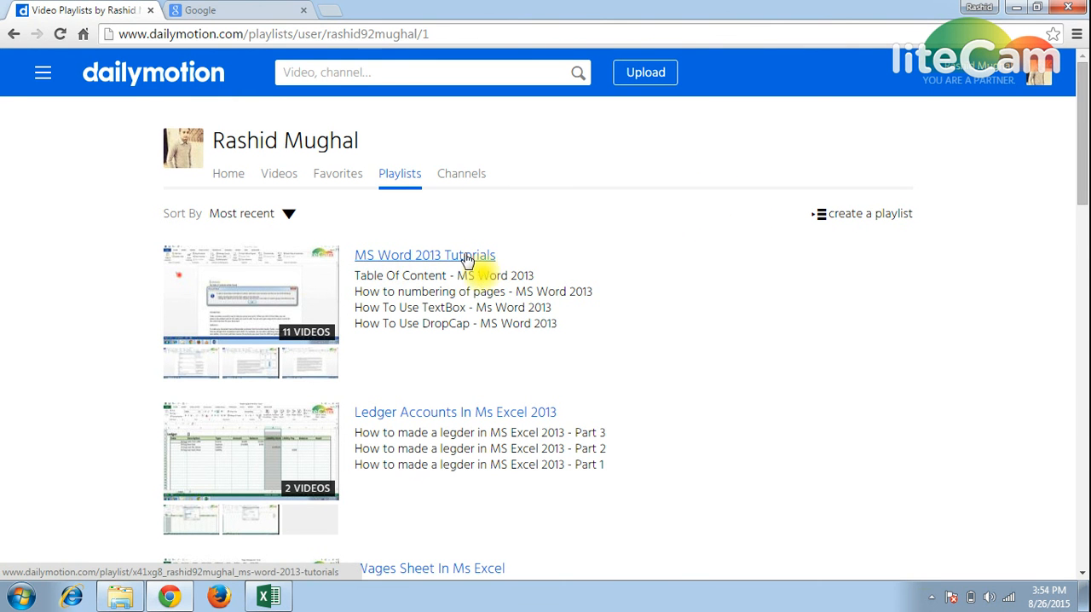
pyautogui.click(376, 256)
pyautogui.scroll(-1, 435, 300)
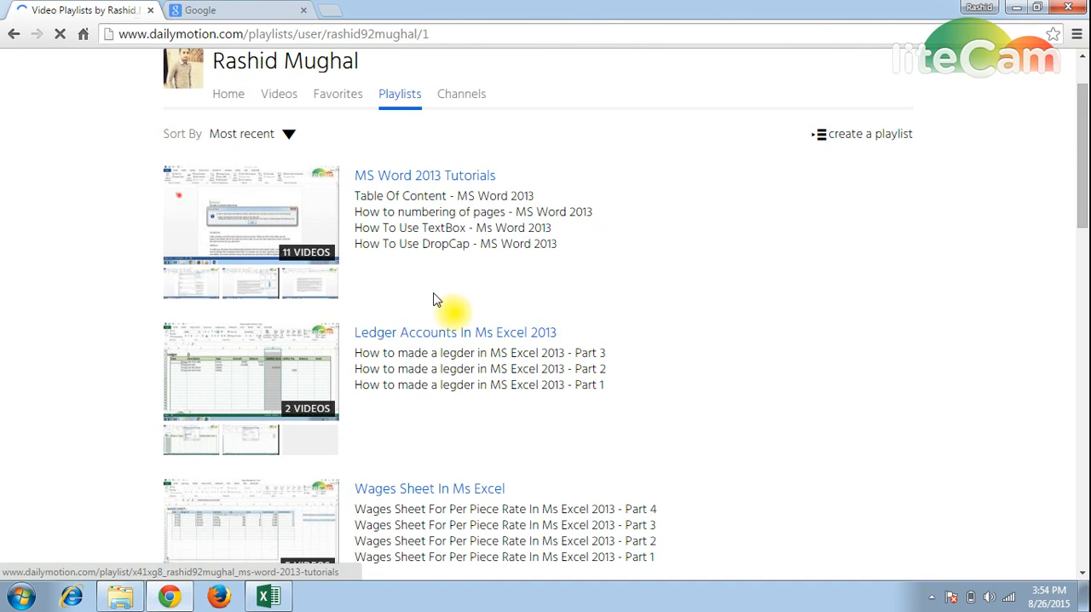
pyautogui.scroll(-1, 477, 345)
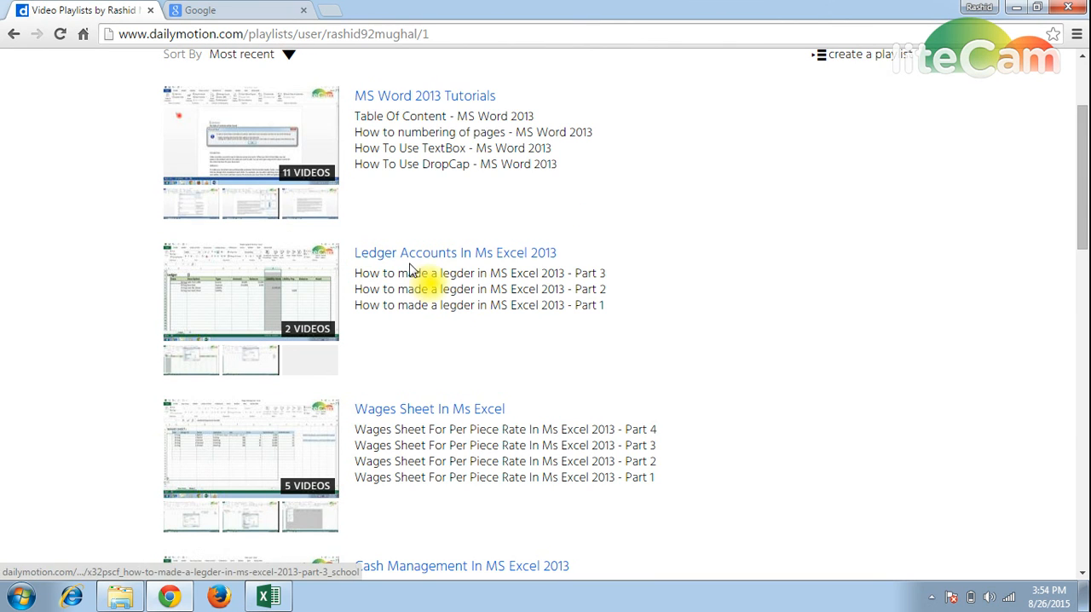
# Look through the remaining Dailymotion playlists down to Formula in MS EXCEL 2013 and return to the start of the list.
pyautogui.scroll(-10, 431, 261)
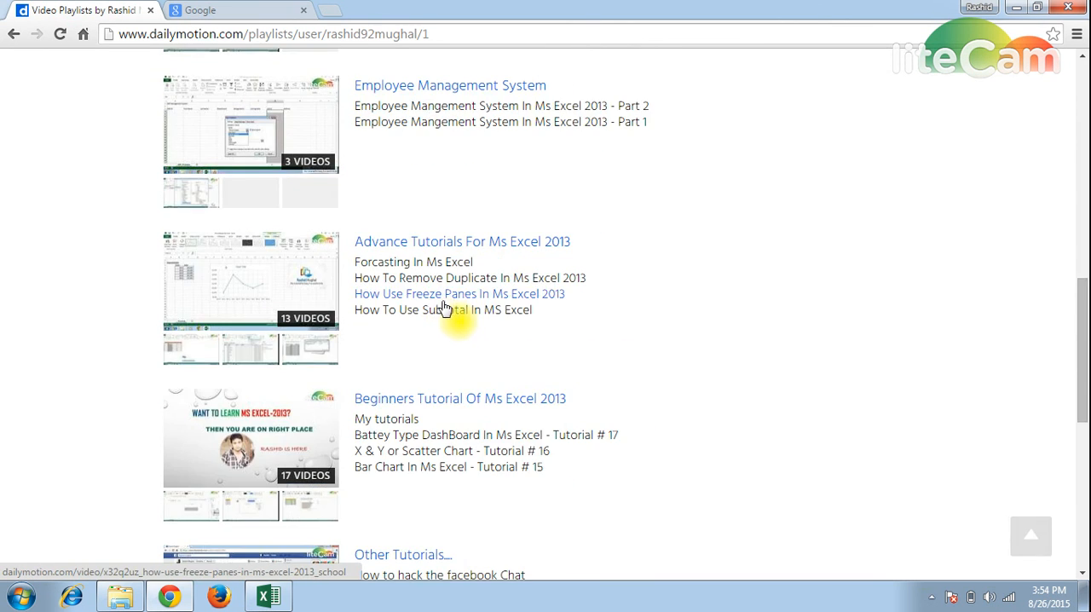
pyautogui.scroll(-1, 446, 455)
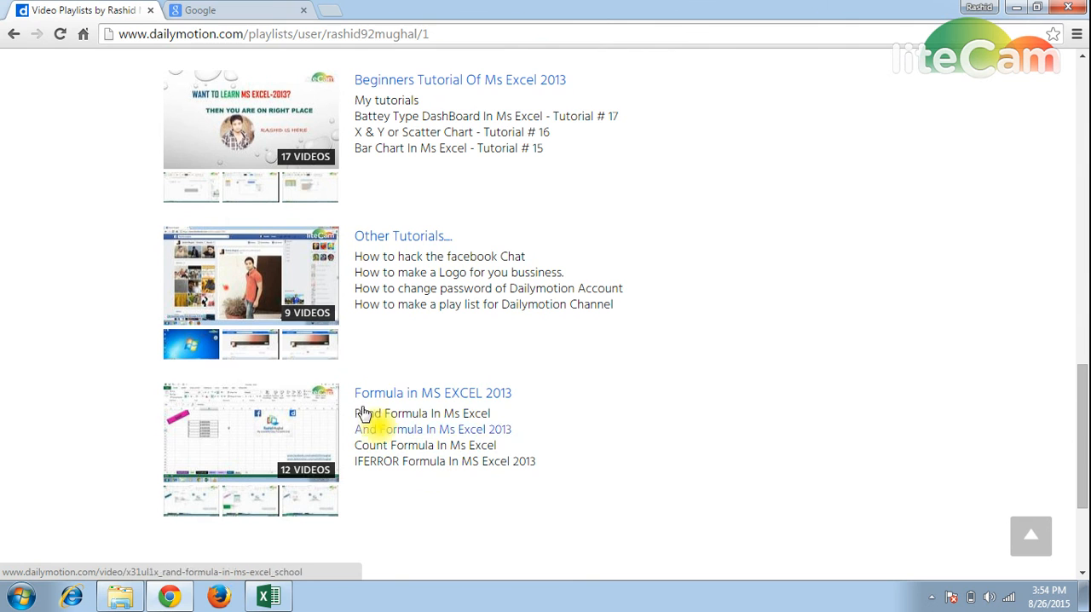
pyautogui.scroll(2, 380, 403)
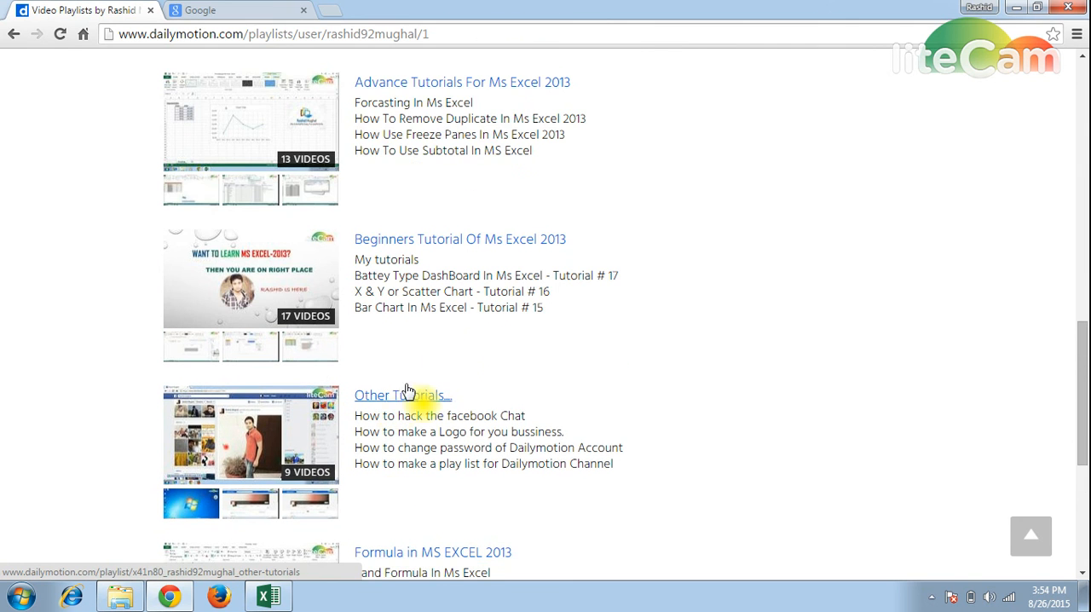
pyautogui.scroll(2, 418, 256)
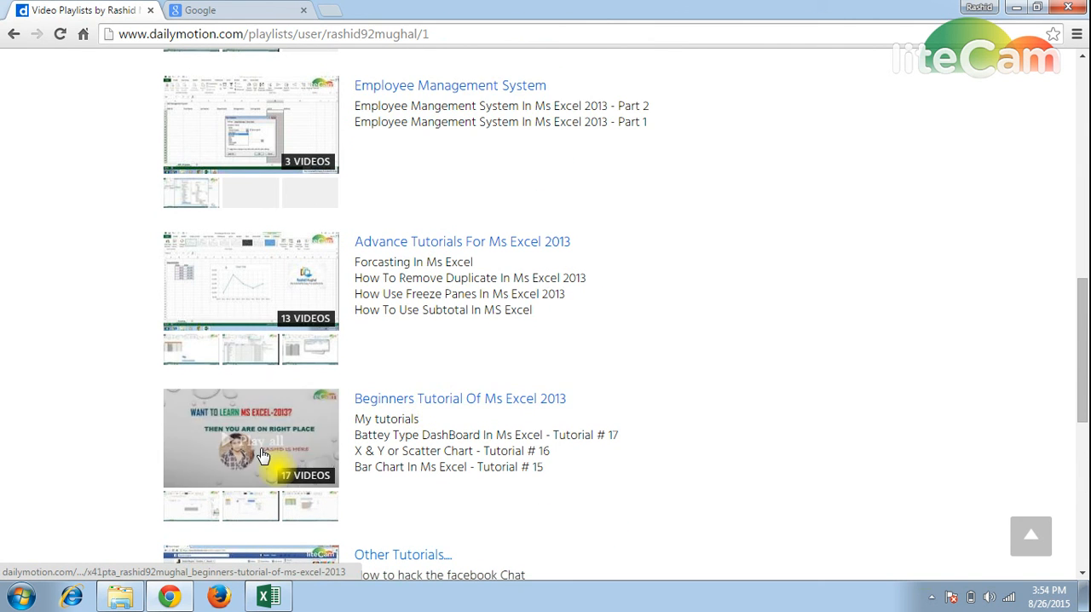
pyautogui.scroll(1, 444, 422)
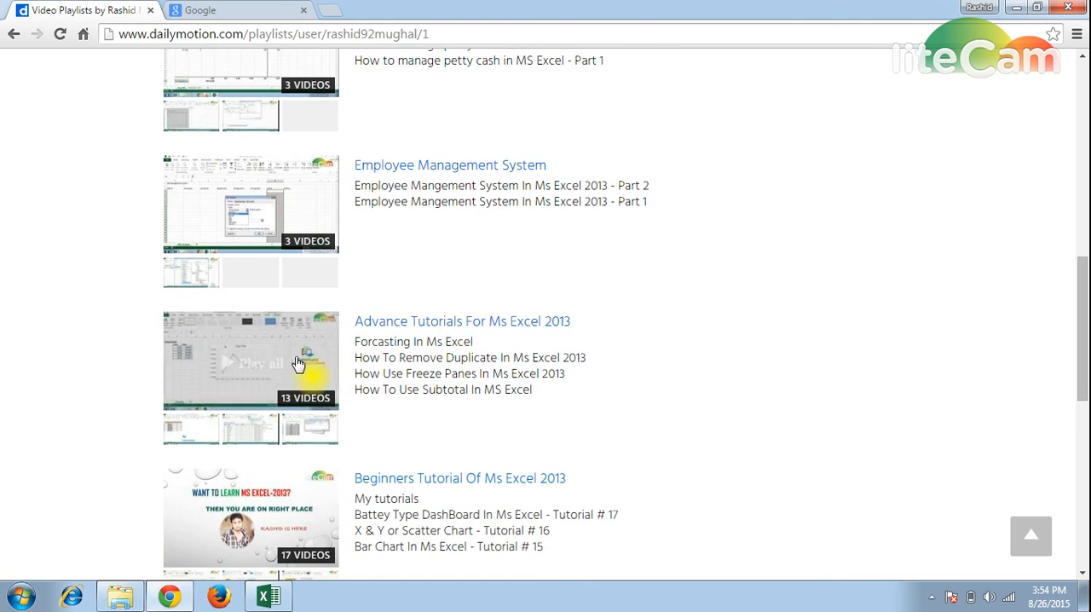
pyautogui.scroll(2, 409, 370)
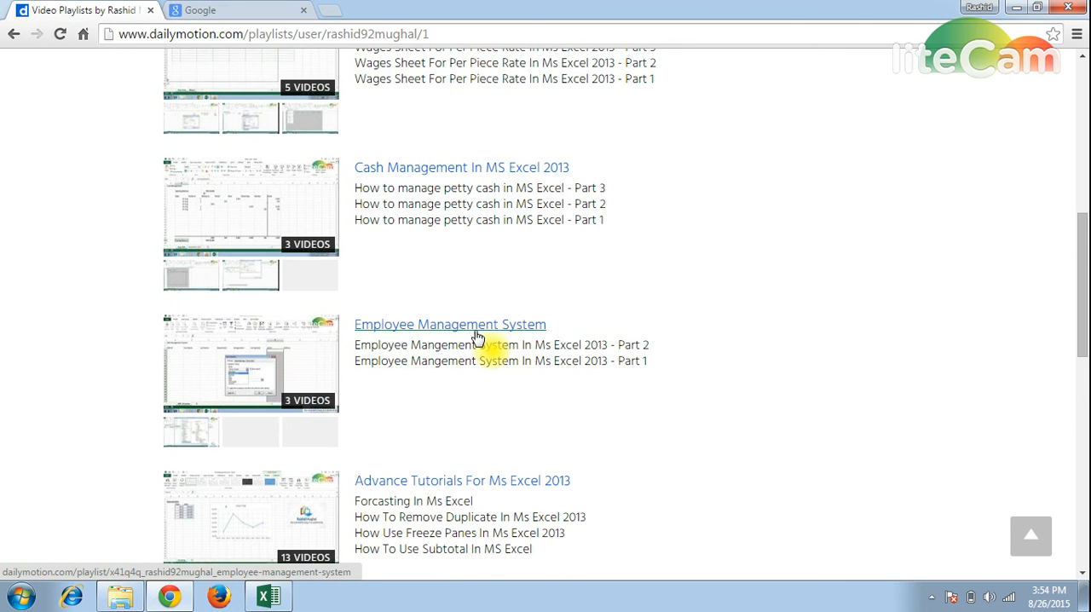
pyautogui.scroll(5, 435, 348)
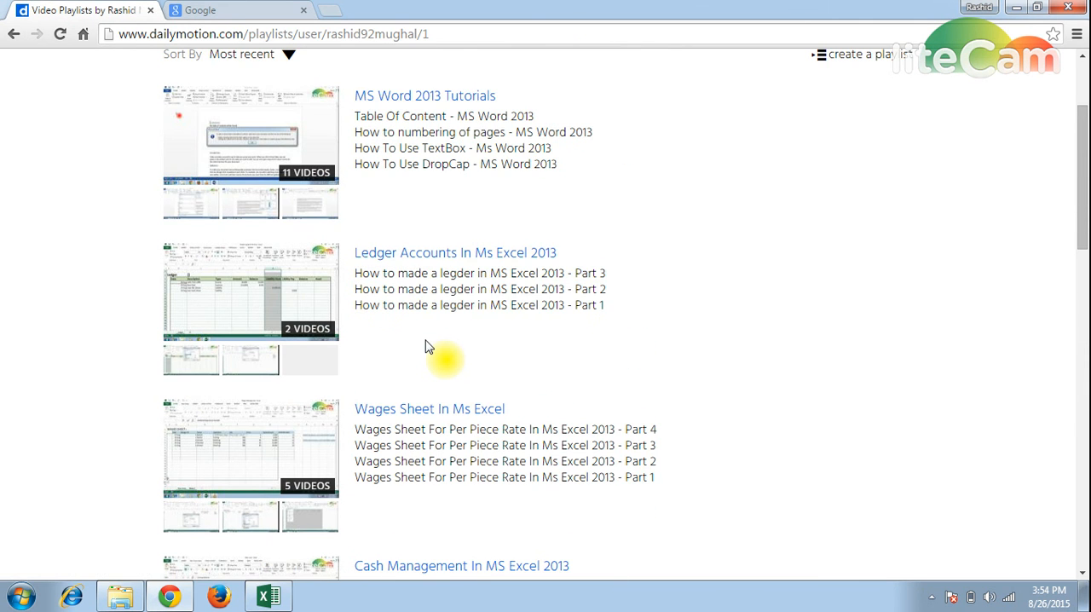
pyautogui.scroll(2, 428, 347)
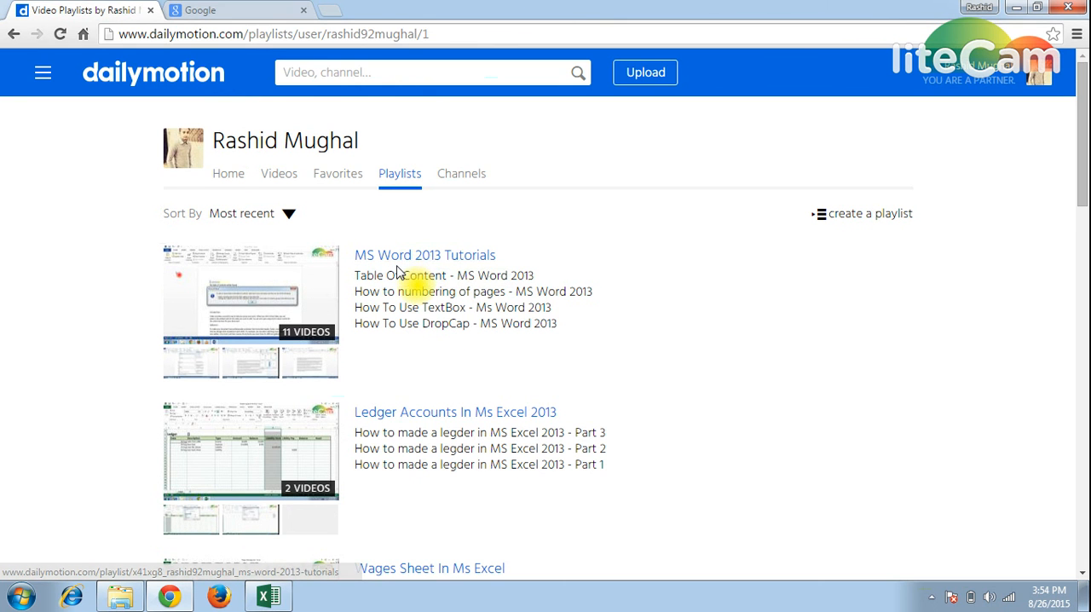
# Minimize the browser, switch back to the Debtors Management workbook in Excel and select cell D2 on MainPage.
pyautogui.click(1017, 8)
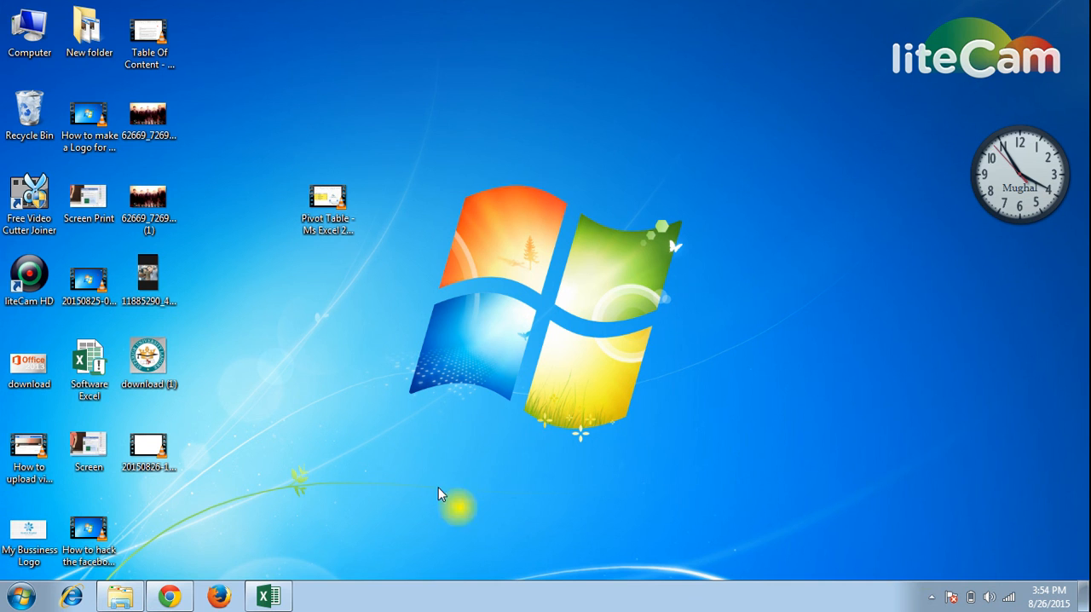
pyautogui.click(269, 597)
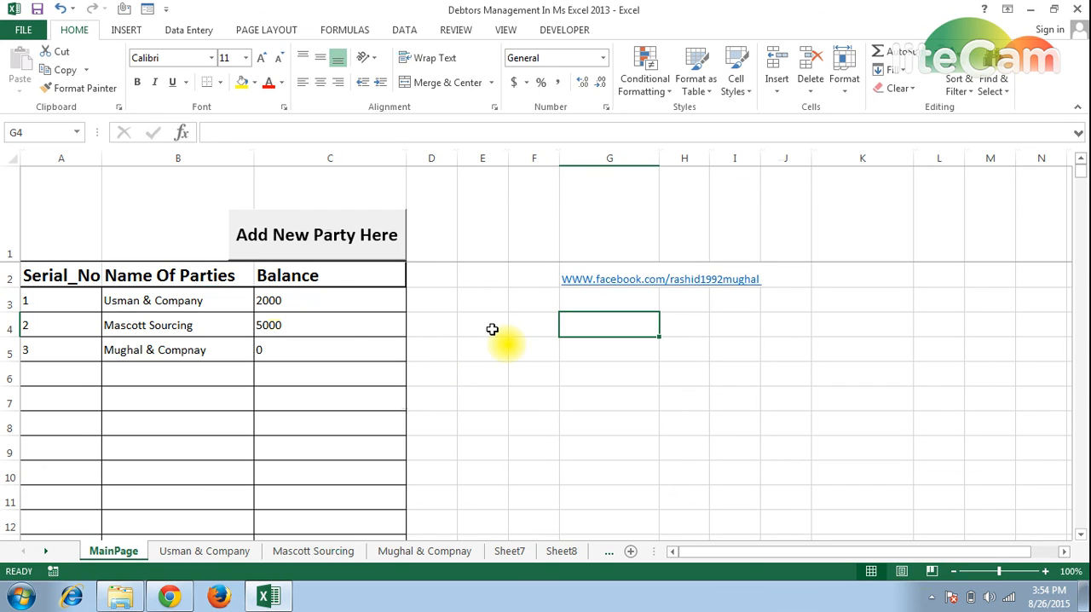
pyautogui.click(447, 283)
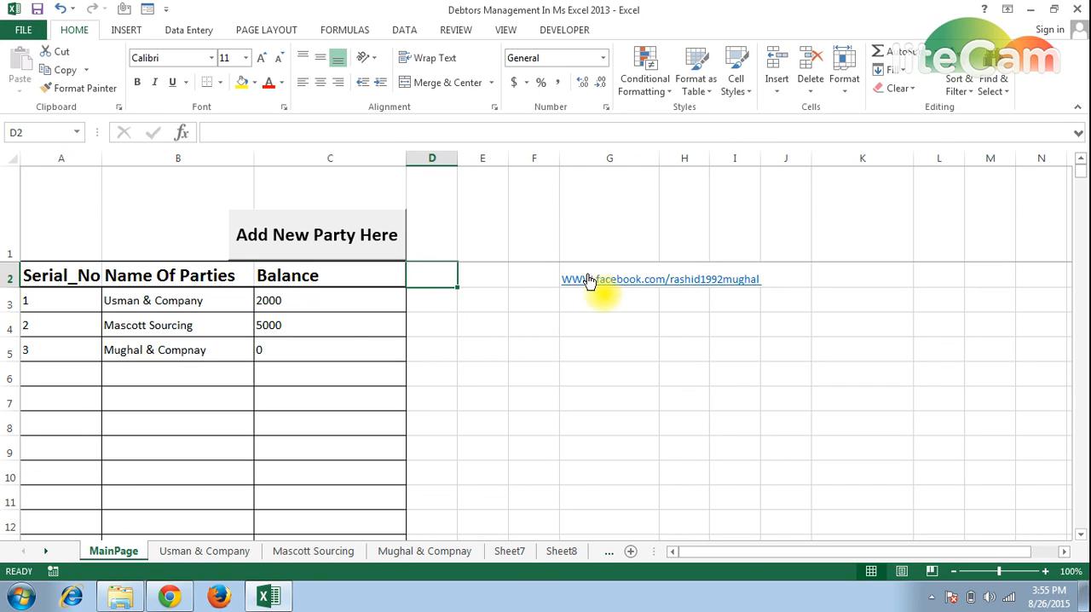